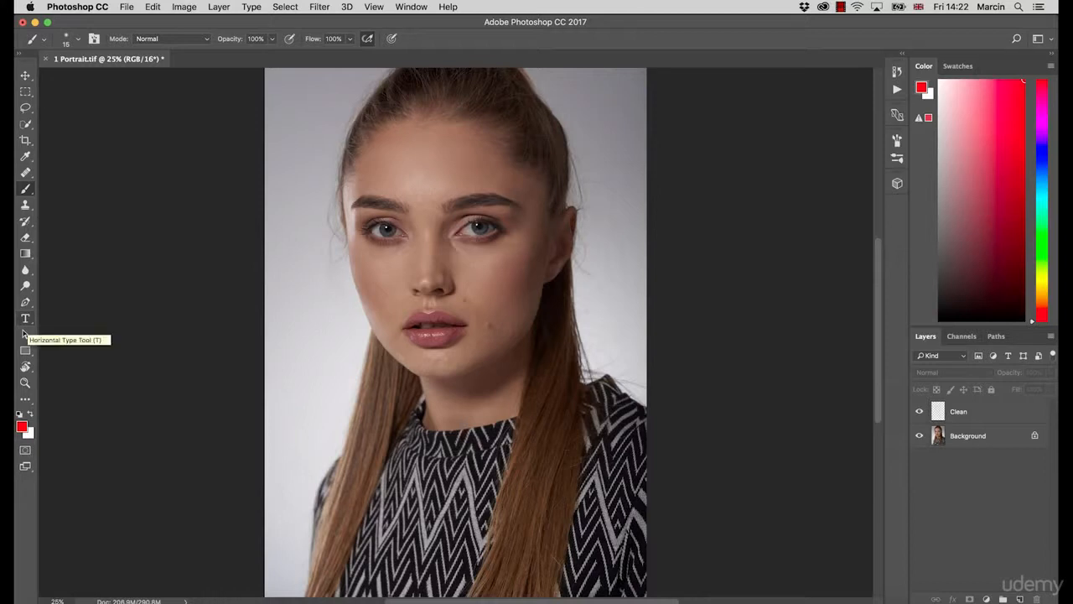
left_click(25, 319)
key("b")
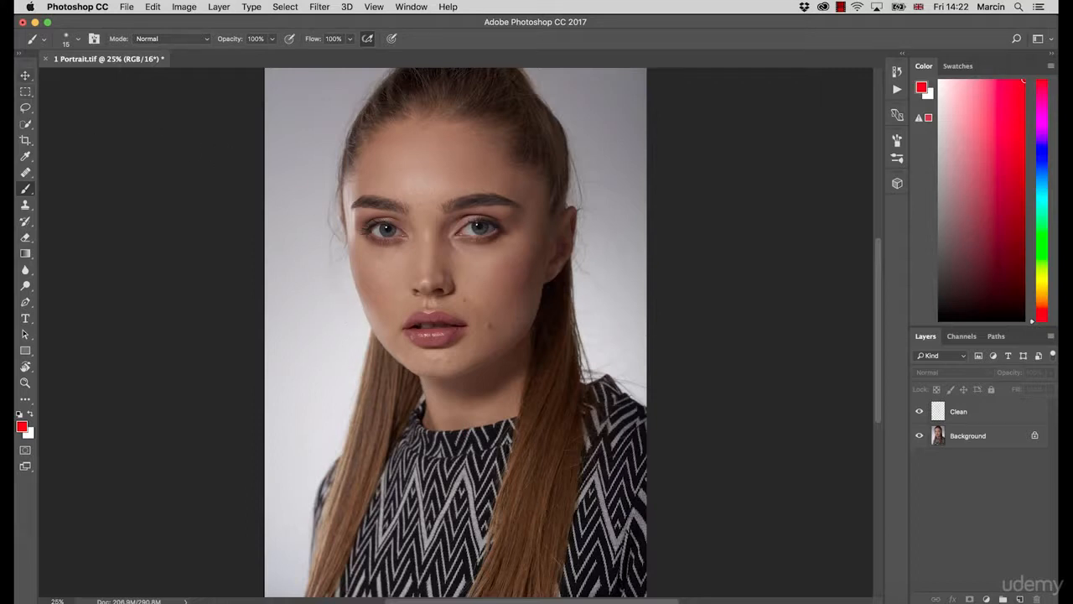
left_click(25, 75)
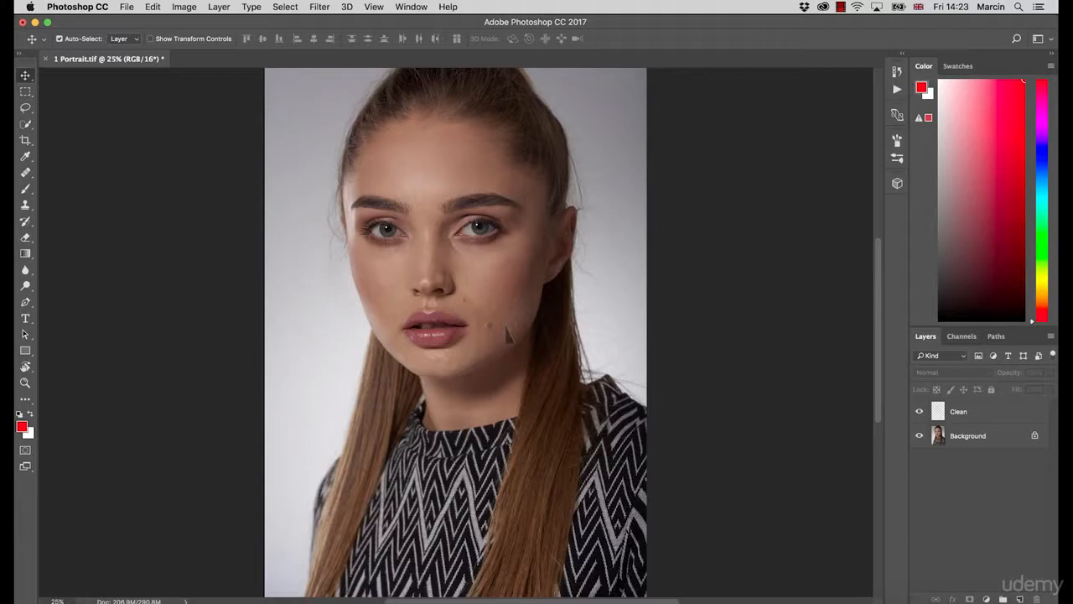
scroll(495, 366, "down", 2)
scroll(495, 366, "up", 2)
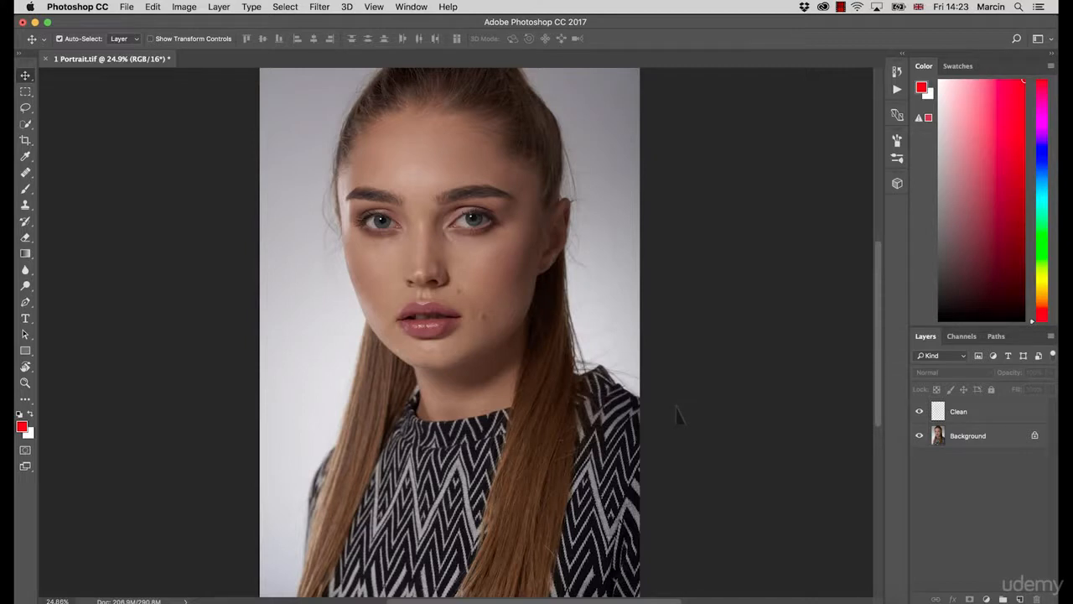
Add a Hue/Saturation adjustment layer with saturation at -100 and set its blend mode to Color
left_click(986, 599)
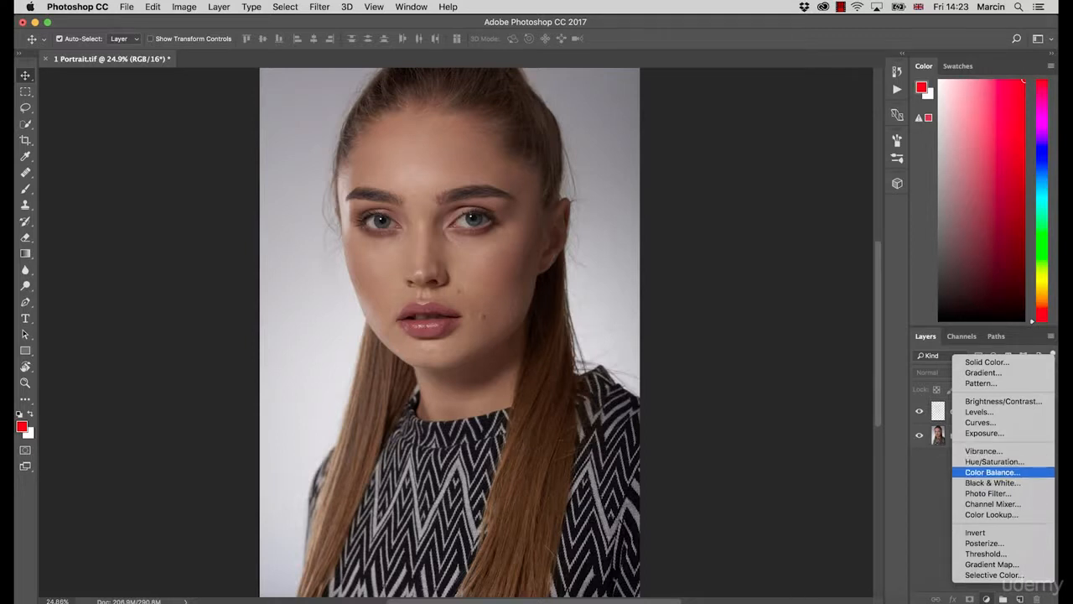
left_click(994, 461)
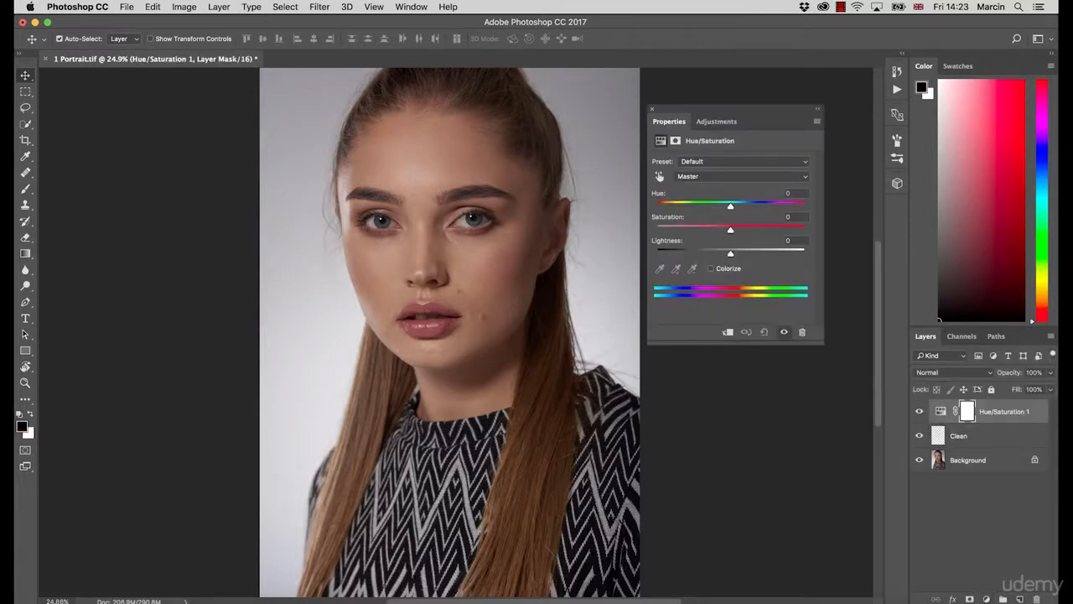
left_click_drag(730, 229, 657, 229)
left_click(954, 373)
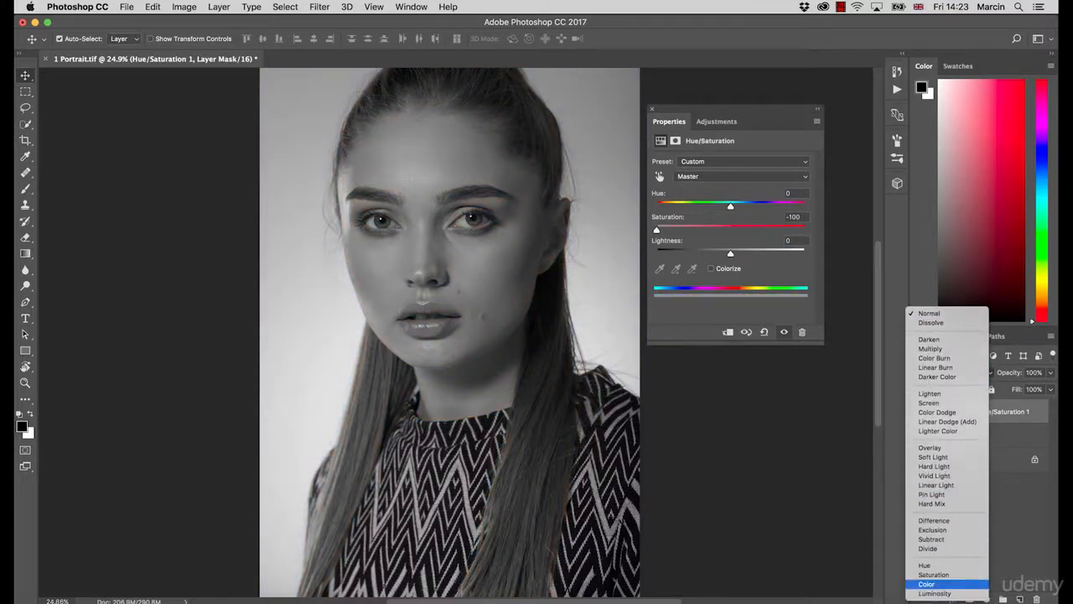
left_click(926, 583)
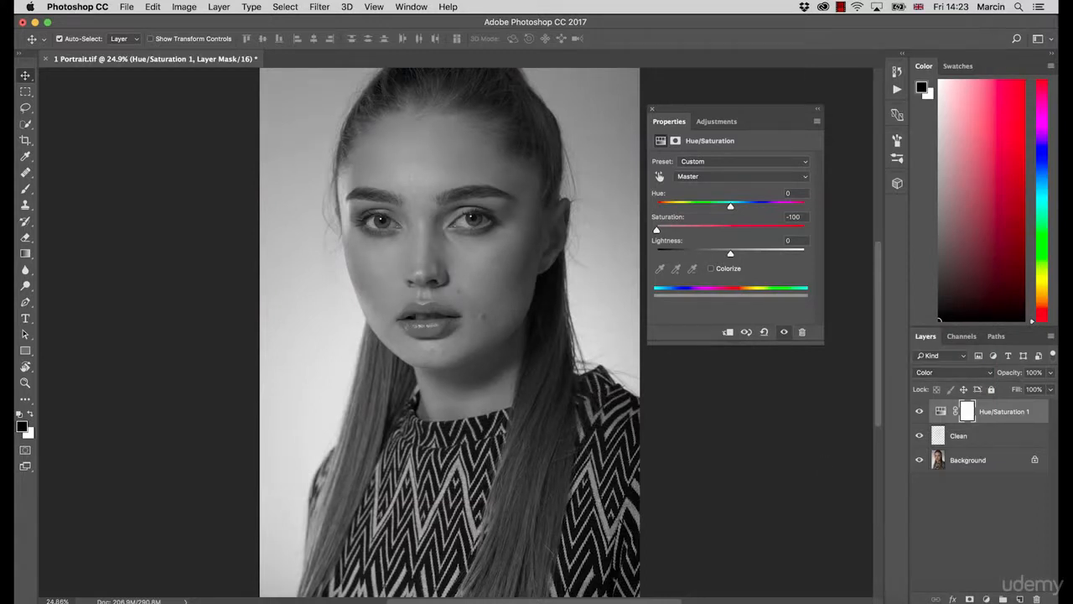
left_click(651, 109)
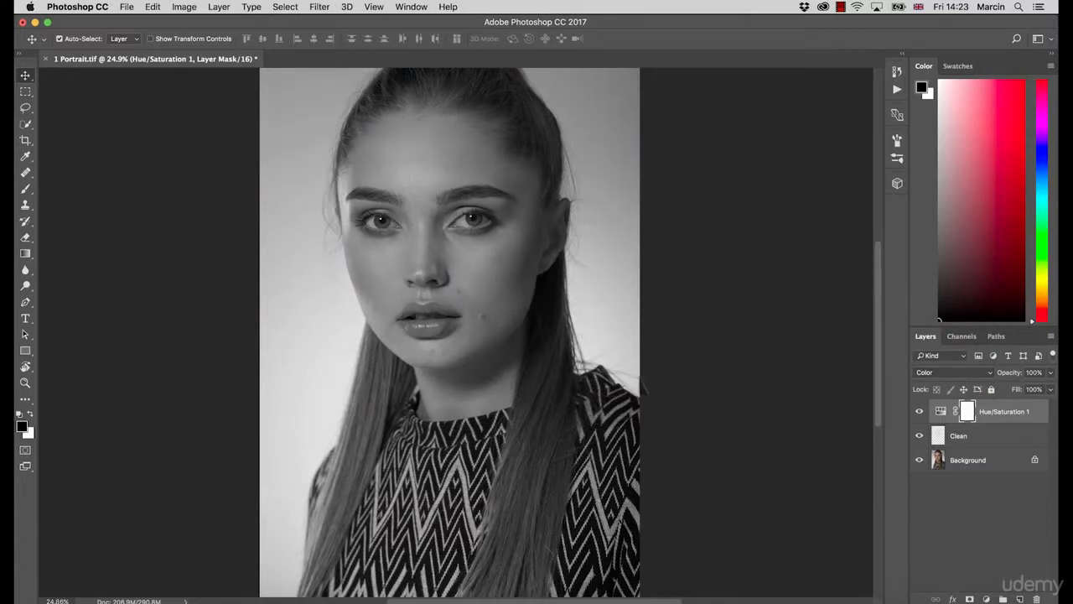
Create an empty layer named "Help Layer" above the Hue/Saturation adjustment
key("z")
left_click_drag(461, 316, 507, 362)
key("v")
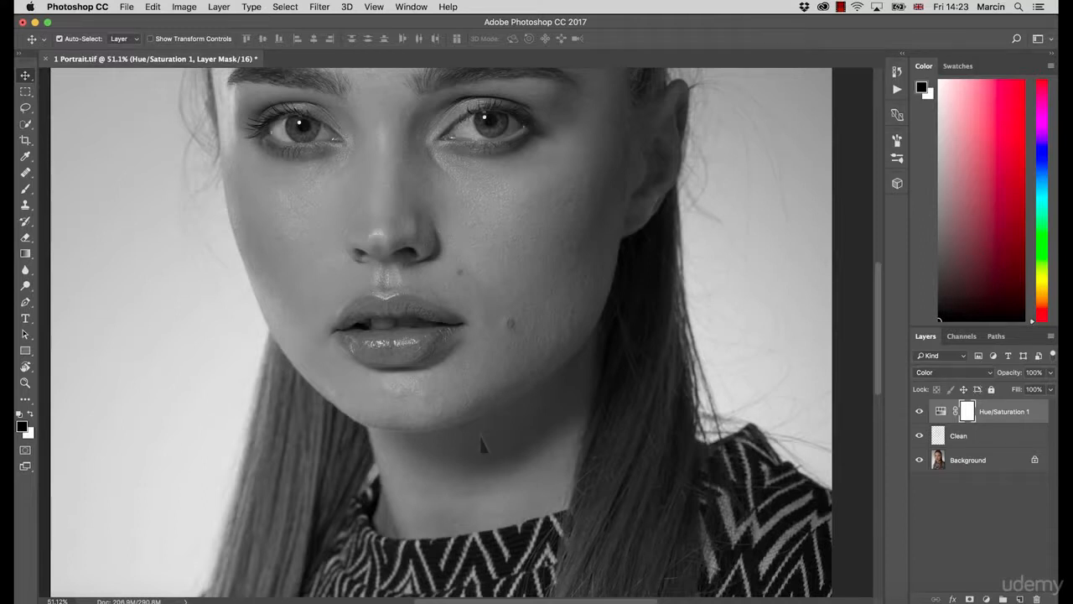
left_click_drag(518, 300, 520, 348)
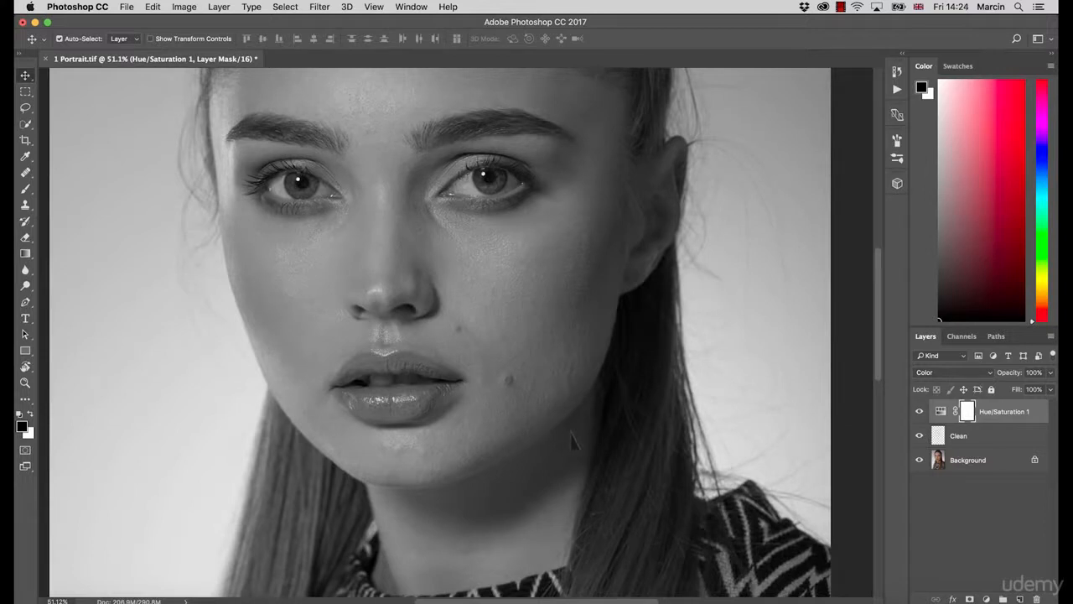
left_click_drag(533, 312, 527, 384)
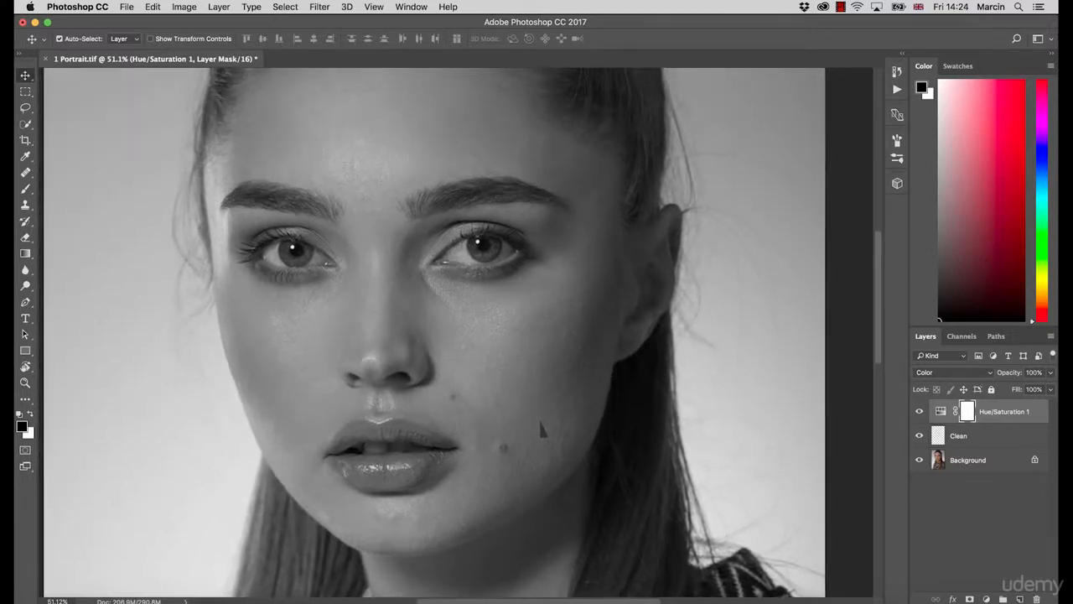
left_click(1020, 597)
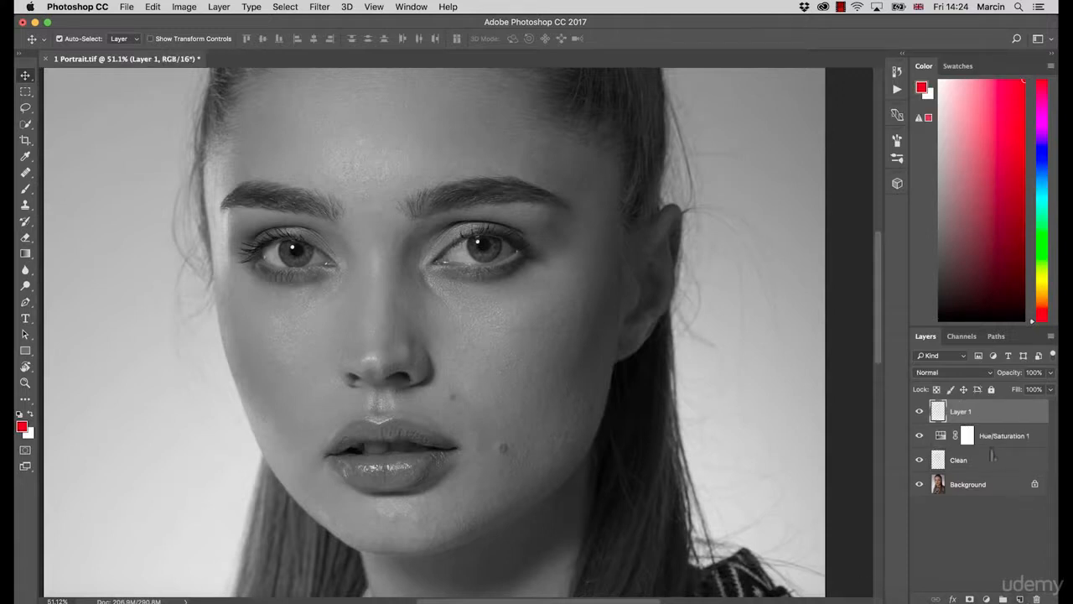
double_click(972, 412)
type("Help Layer")
key("Return")
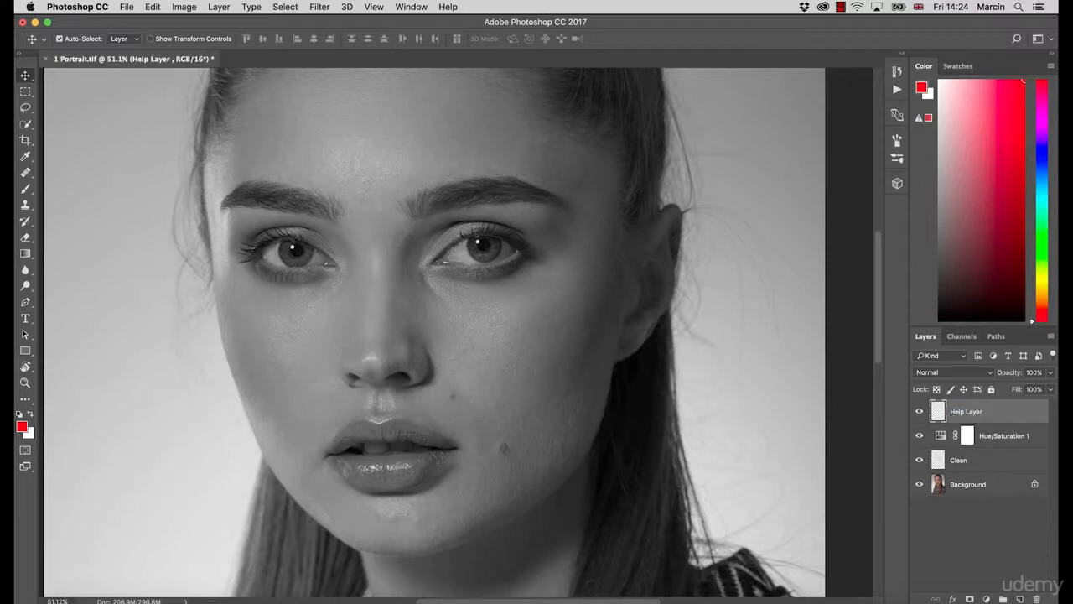
Circle the uneven skin patch on the cheek near the hair with a thin red brush stroke on Help Layer
left_click(25, 189)
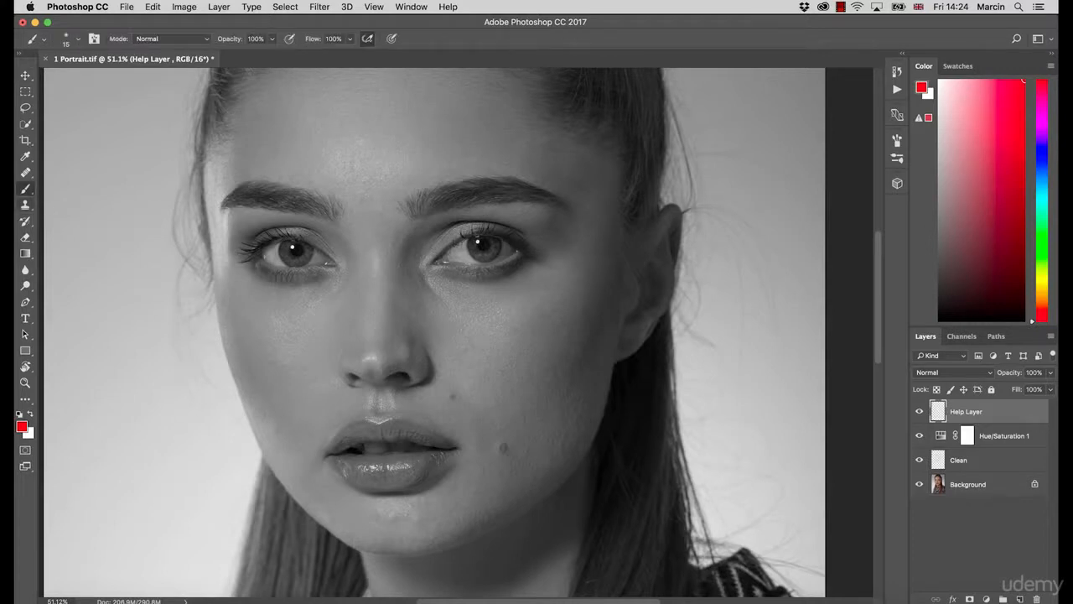
left_click_drag(461, 363, 388, 295)
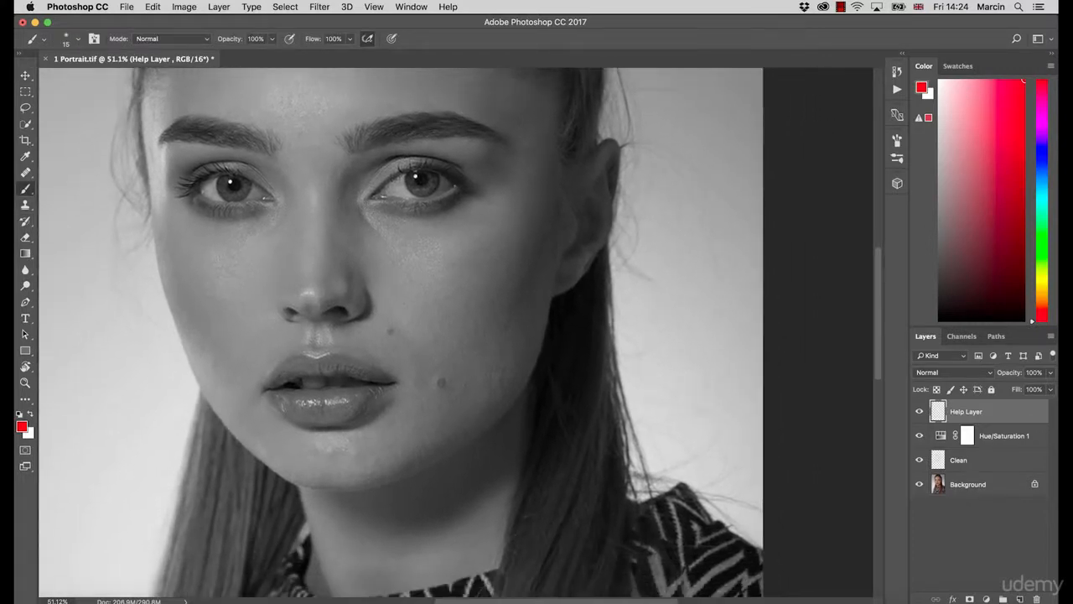
mouse_move(472, 337)
left_mouse_down()
mouse_move(458, 376)
mouse_move(470, 422)
left_mouse_up()
mouse_move(530, 321)
left_mouse_down()
mouse_move(504, 309)
mouse_move(474, 336)
left_mouse_up()
Mark individual spots inside the circled cheek patch with small dabs, first in blue and then in red (ff0000)
left_click(21, 426)
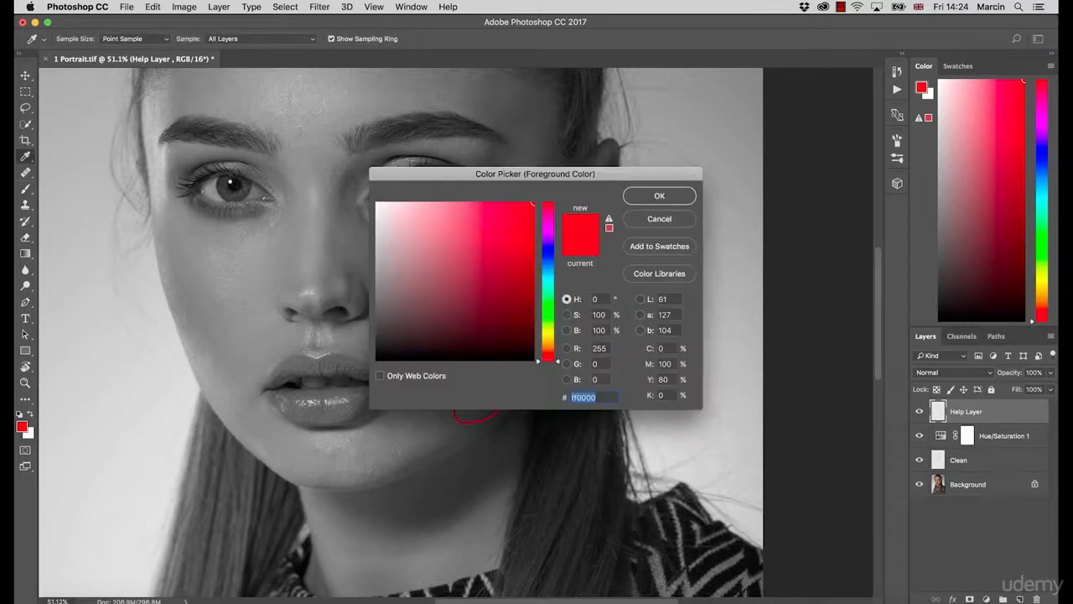
left_click(547, 252)
left_click(659, 195)
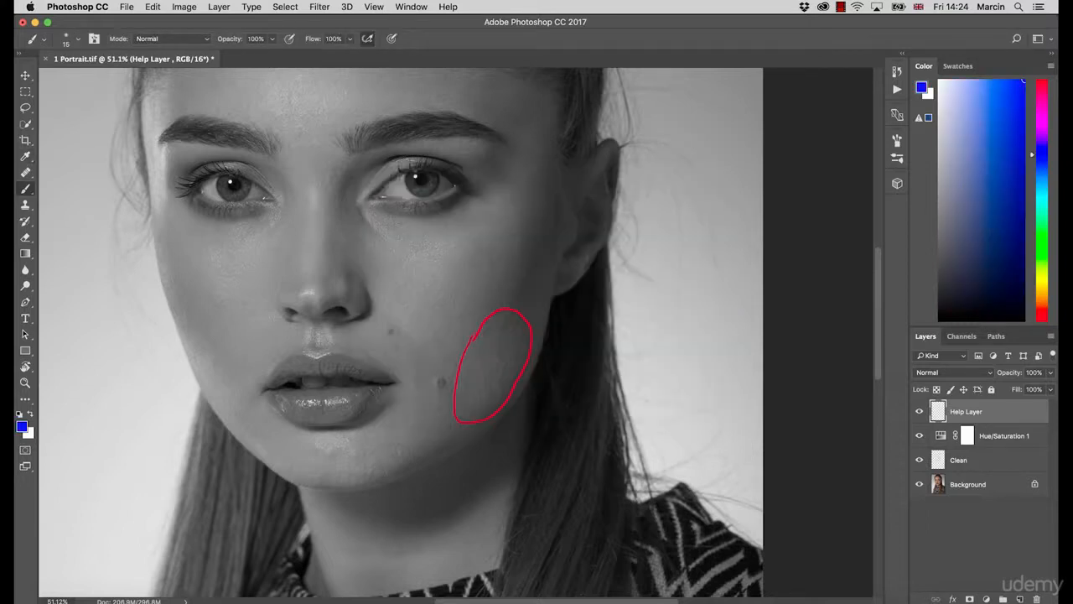
left_click(492, 347)
left_click(22, 427)
left_click(460, 417)
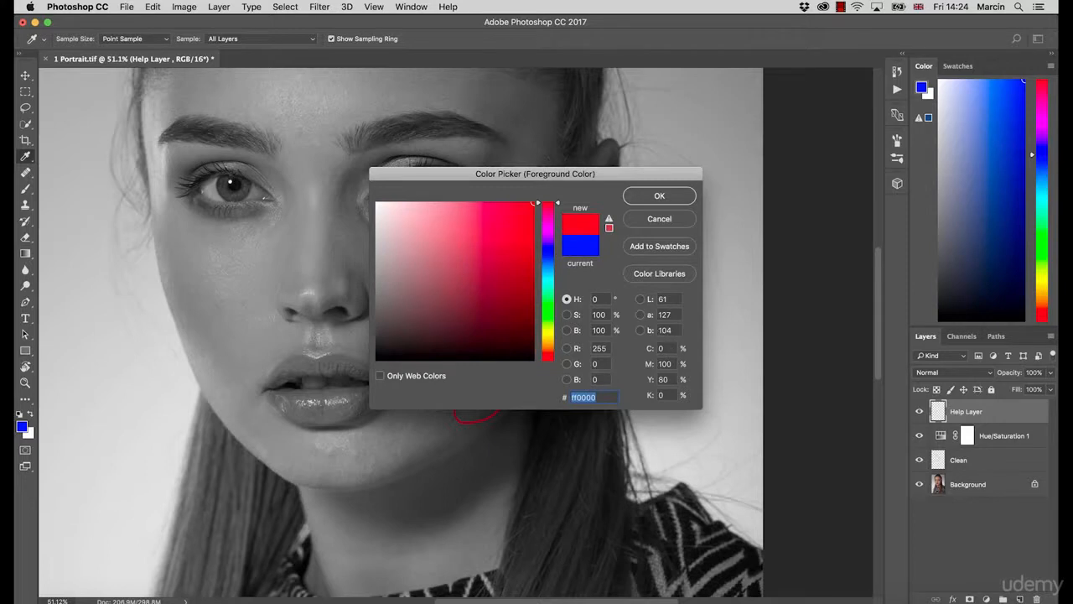
key("Return")
key("b")
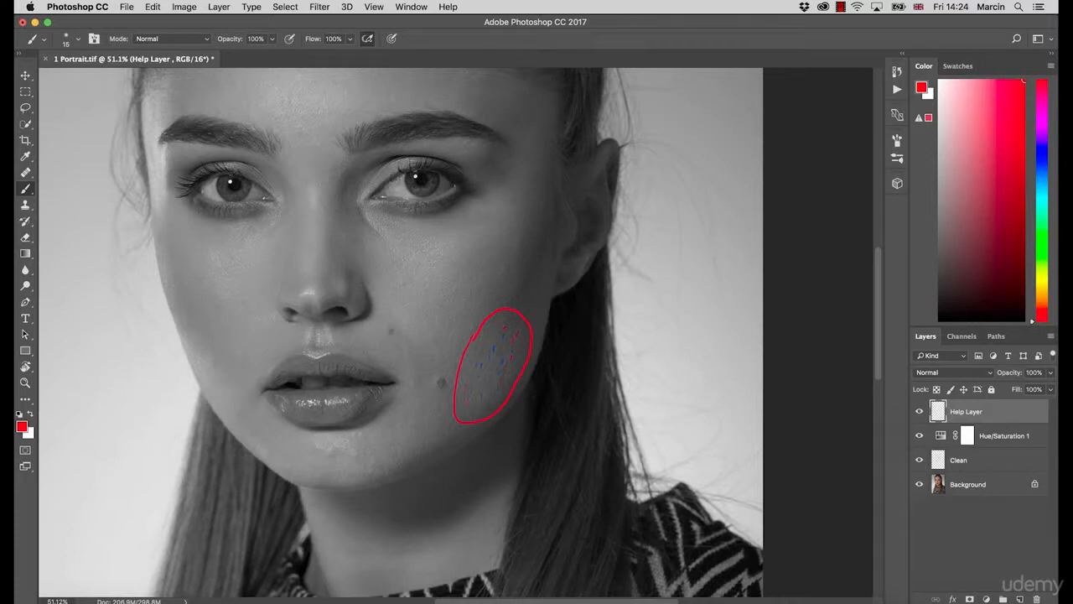
Switch the brush colour to blue and mark the mole beside the mouth and spots on the chin and forehead
left_click(22, 427)
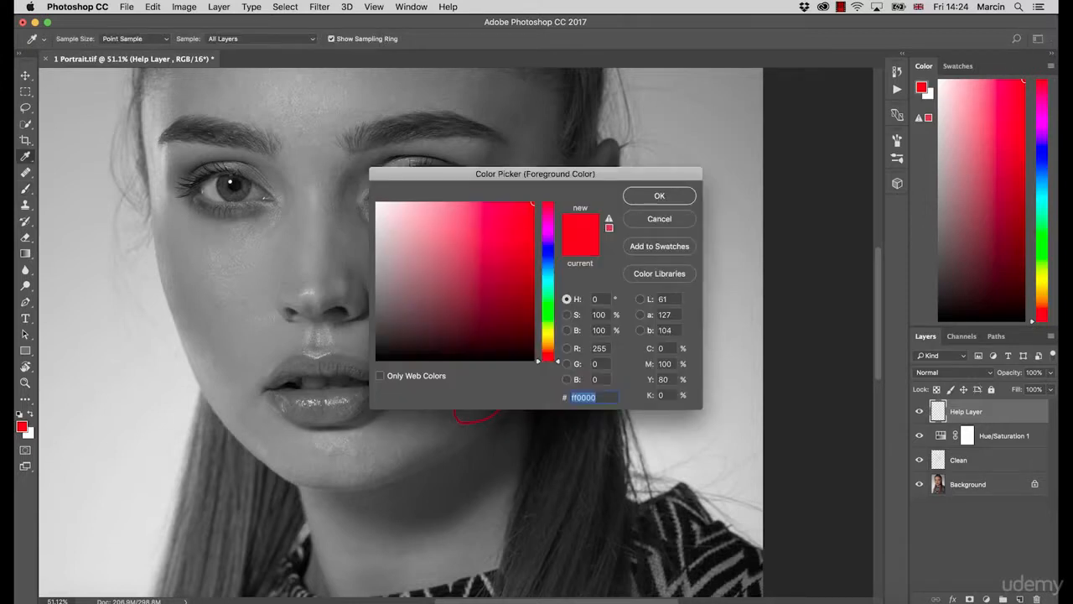
left_click(547, 251)
key("Return")
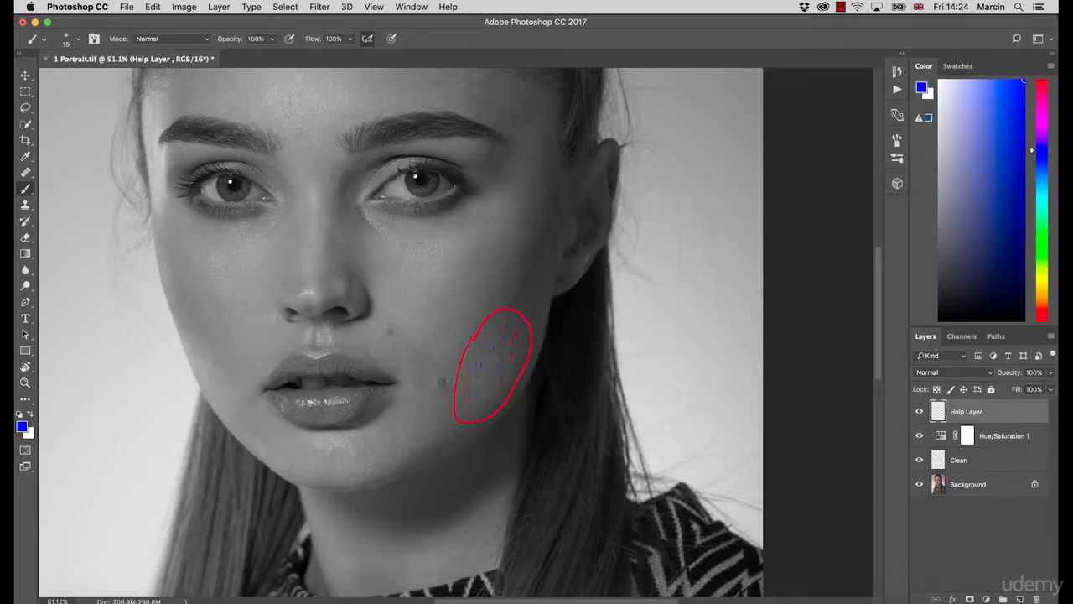
left_click(438, 381)
left_click(327, 452)
left_click_drag(456, 239, 434, 347)
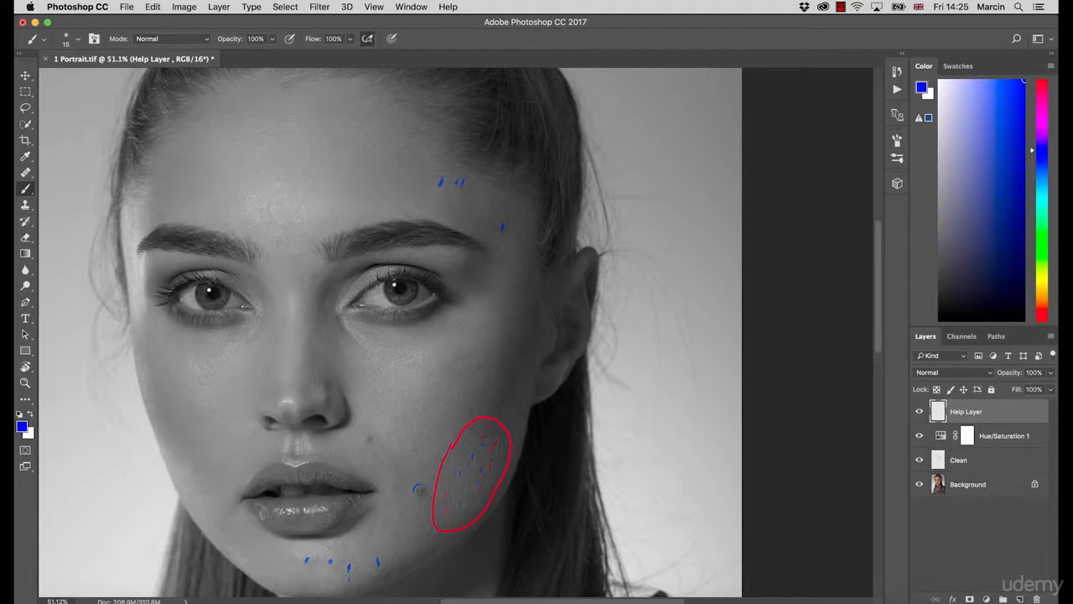
Switch the brush colour to red (ff0000) and circle uneven areas beside the mouth, on the other cheek and on the chin
left_click(22, 425)
left_click(547, 359)
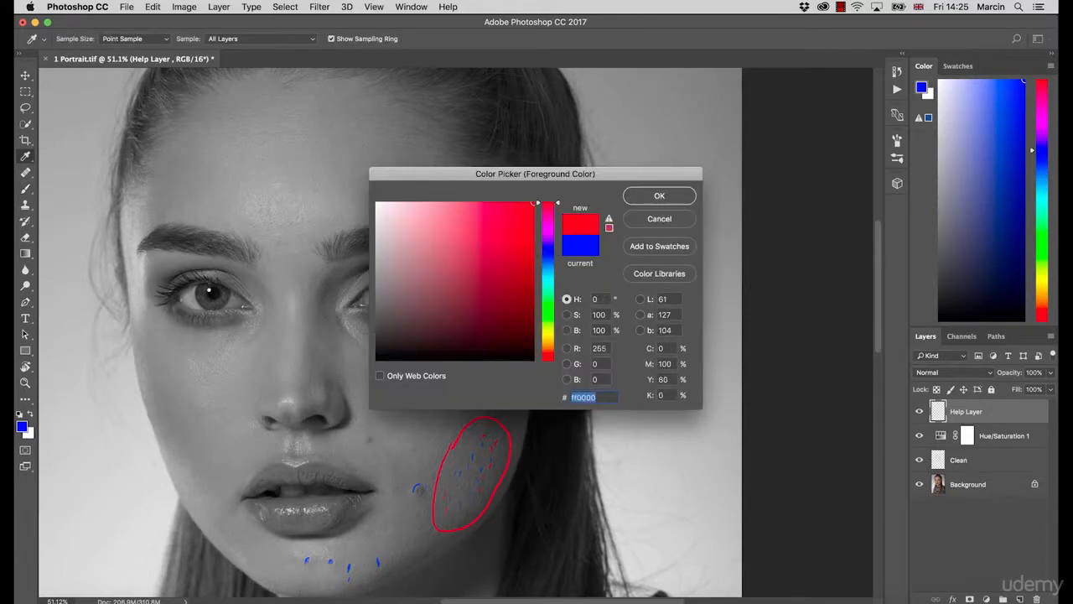
left_click(659, 195)
mouse_move(430, 426)
left_mouse_down()
mouse_move(379, 366)
mouse_move(384, 399)
mouse_move(397, 401)
mouse_move(399, 366)
mouse_move(367, 333)
left_mouse_up()
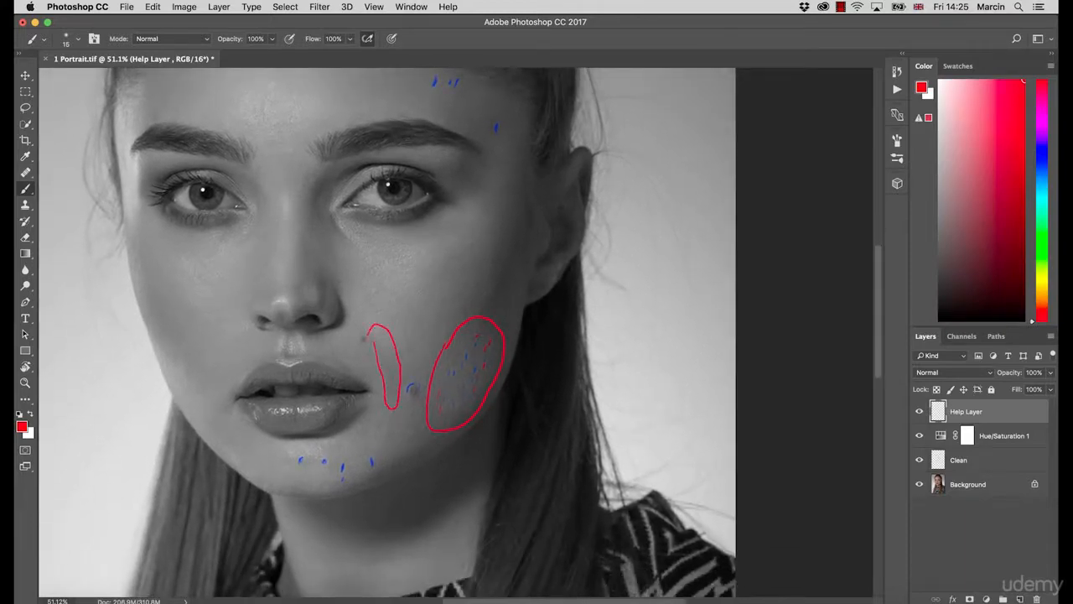
left_click_drag(391, 404, 398, 407)
mouse_move(181, 316)
left_mouse_down()
mouse_move(217, 318)
mouse_move(183, 302)
left_mouse_up()
left_click_drag(190, 261, 217, 265)
mouse_move(321, 452)
left_mouse_down()
mouse_move(339, 481)
mouse_move(318, 451)
left_mouse_up()
Circle the uneven areas between the eyebrows and below the hairline in red
scroll(282, 206, "up", 3)
mouse_move(287, 250)
left_mouse_down()
mouse_move(297, 272)
mouse_move(276, 216)
mouse_move(304, 251)
left_mouse_up()
mouse_move(397, 119)
left_mouse_down()
mouse_move(428, 139)
mouse_move(434, 123)
mouse_move(396, 116)
left_mouse_up()
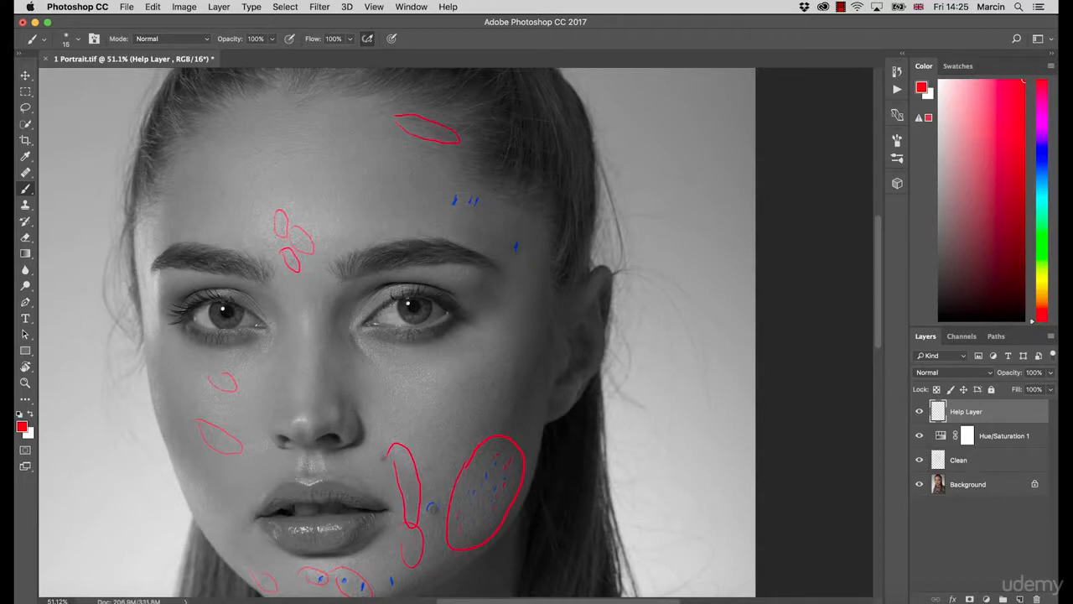
Circle the uneven areas beside the nose, under the eyes and at the mouth corner in red
scroll(327, 310, "down", 3)
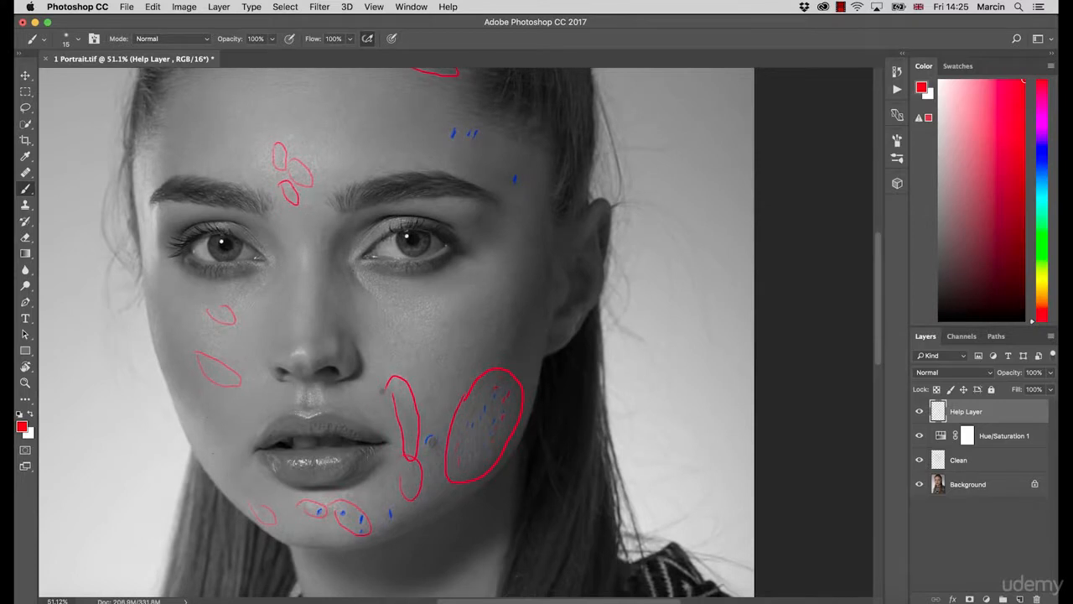
mouse_move(394, 352)
left_mouse_down()
mouse_move(407, 330)
mouse_move(376, 331)
left_mouse_up()
left_click_drag(242, 285, 258, 279)
mouse_move(241, 443)
left_mouse_down()
mouse_move(241, 472)
mouse_move(246, 441)
mouse_move(238, 448)
left_mouse_up()
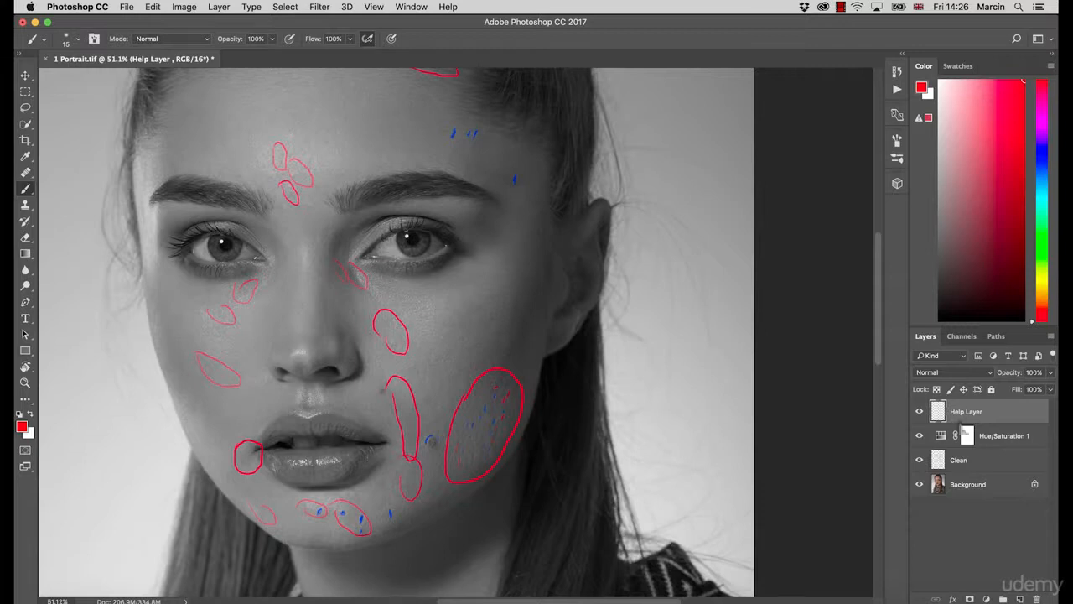
Hide Help Layer and add a Curves adjustment above Hue/Saturation, lowering the shadows and raising the midtones for more contrast
left_click(919, 411)
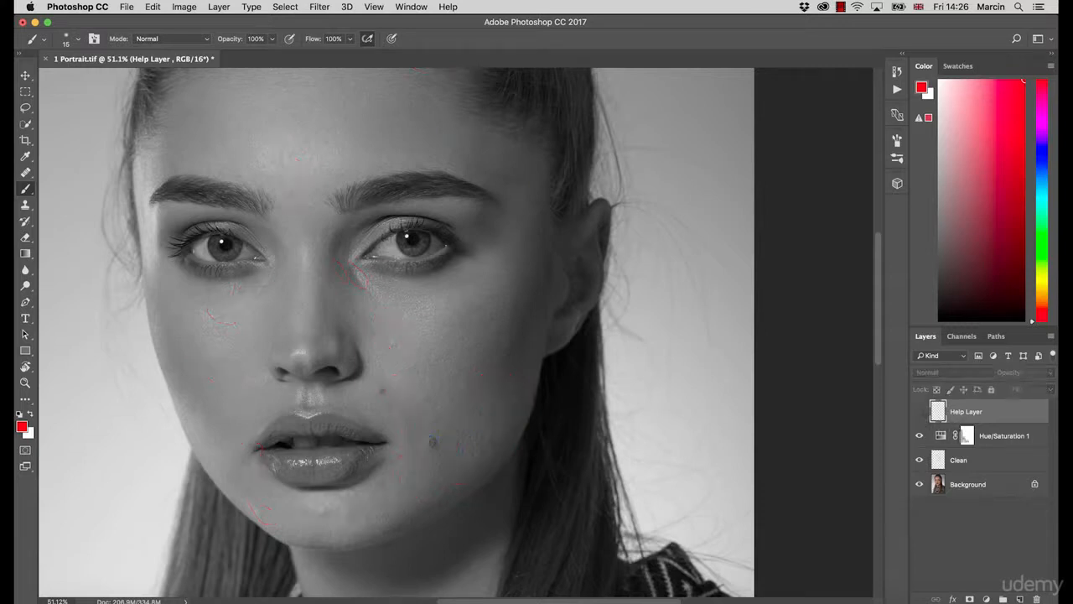
left_click(1001, 437)
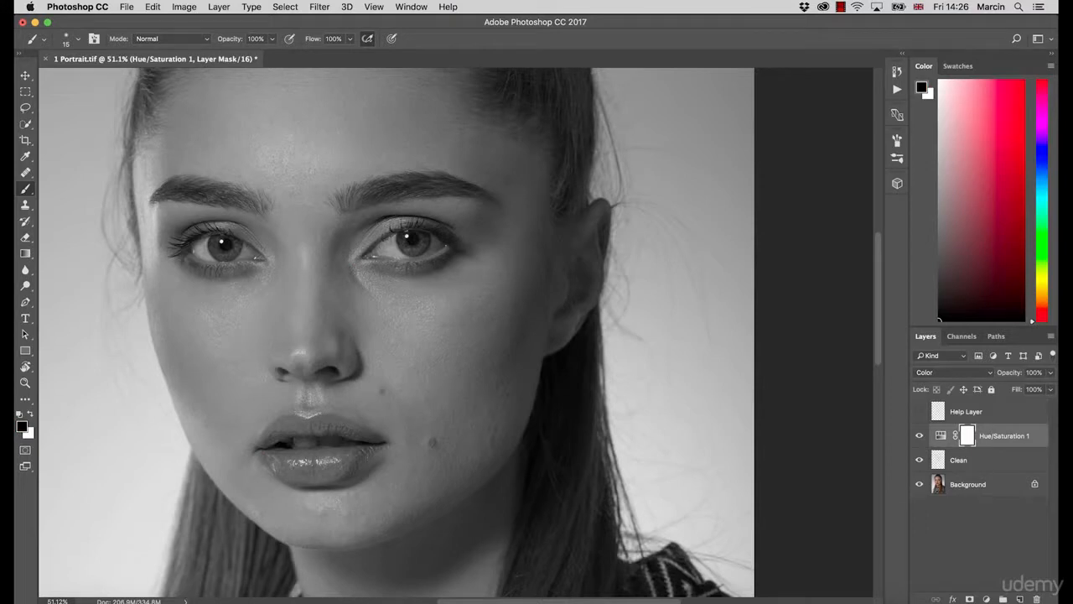
left_click(986, 598)
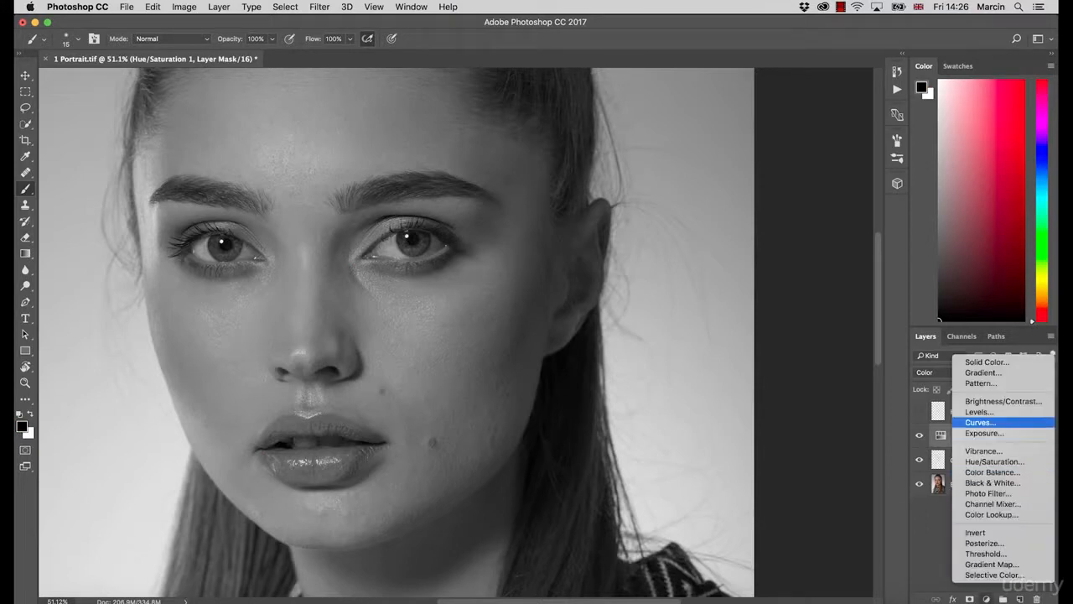
left_click(980, 421)
mouse_move(707, 284)
left_mouse_down()
mouse_move(707, 273)
mouse_move(707, 291)
left_mouse_up()
left_click_drag(747, 250, 745, 242)
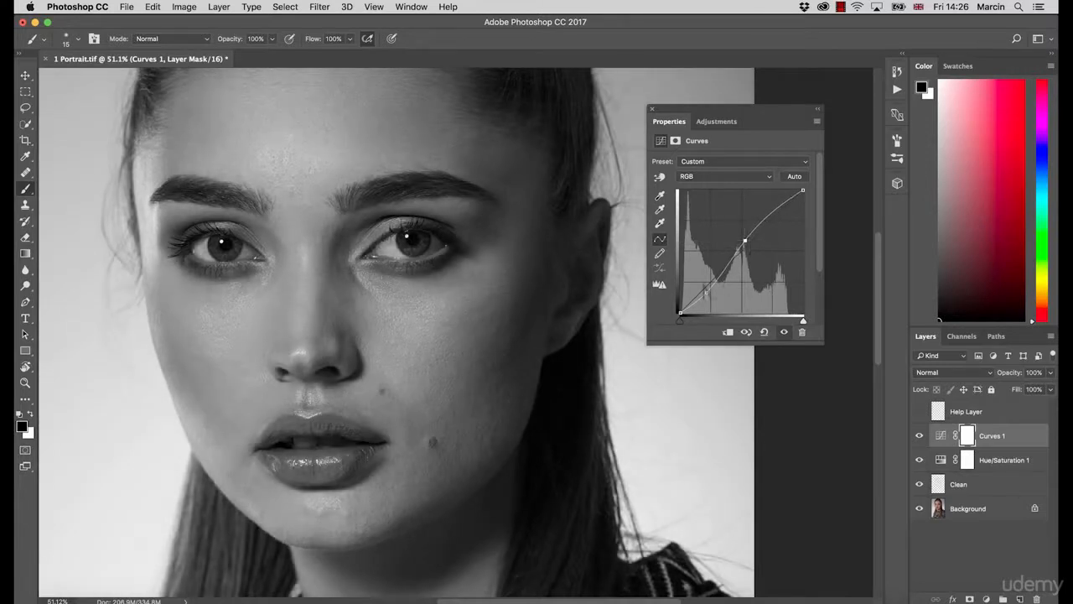
Show and hide Help Layer to compare the marked areas with the contrasted portrait, and delete that layer
left_click(919, 411)
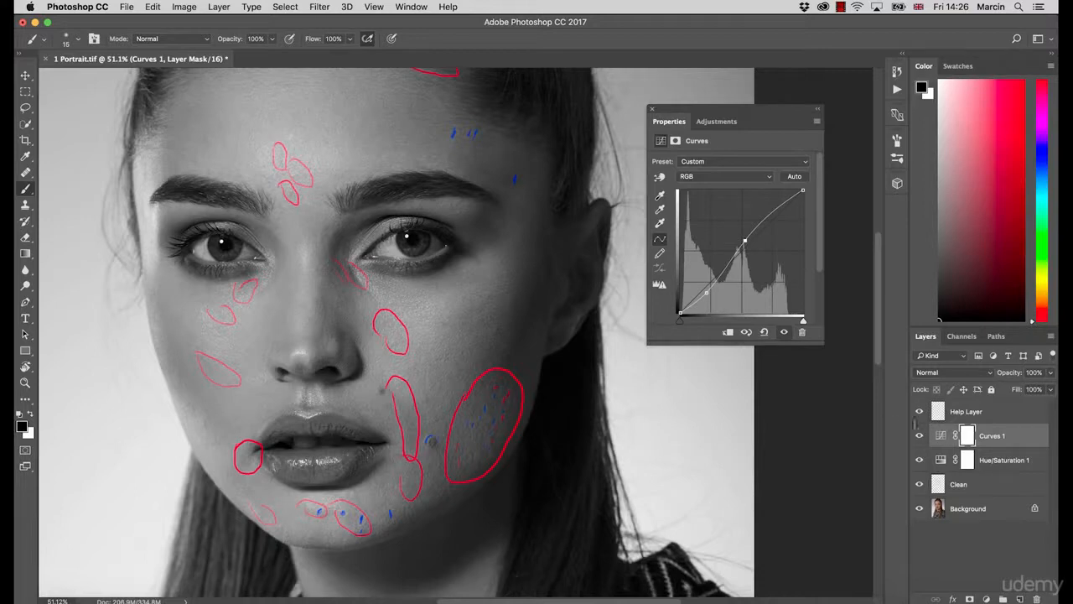
left_click(919, 411)
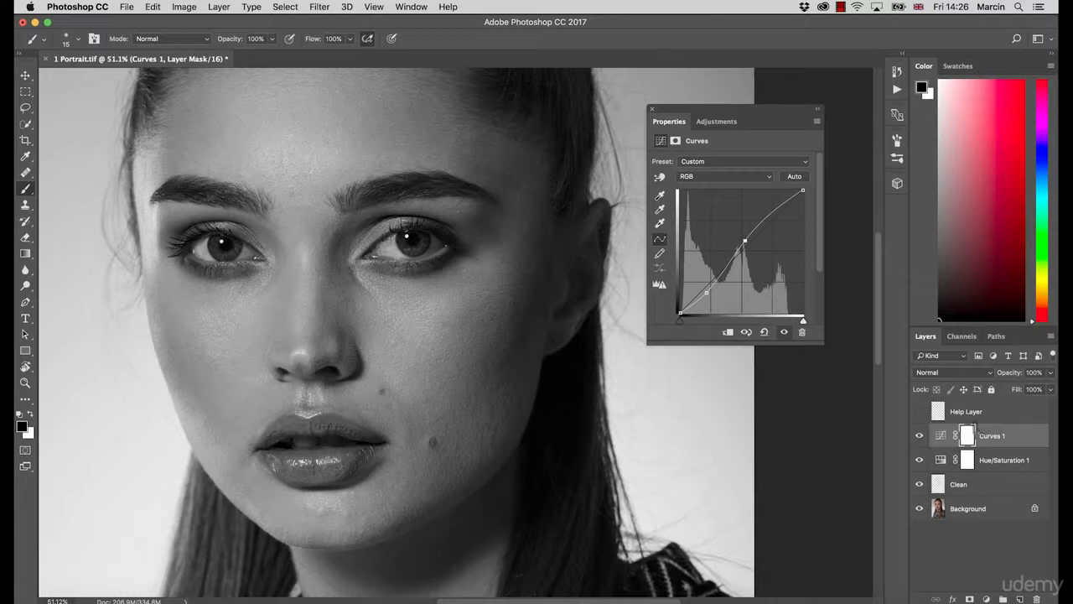
left_click(943, 414)
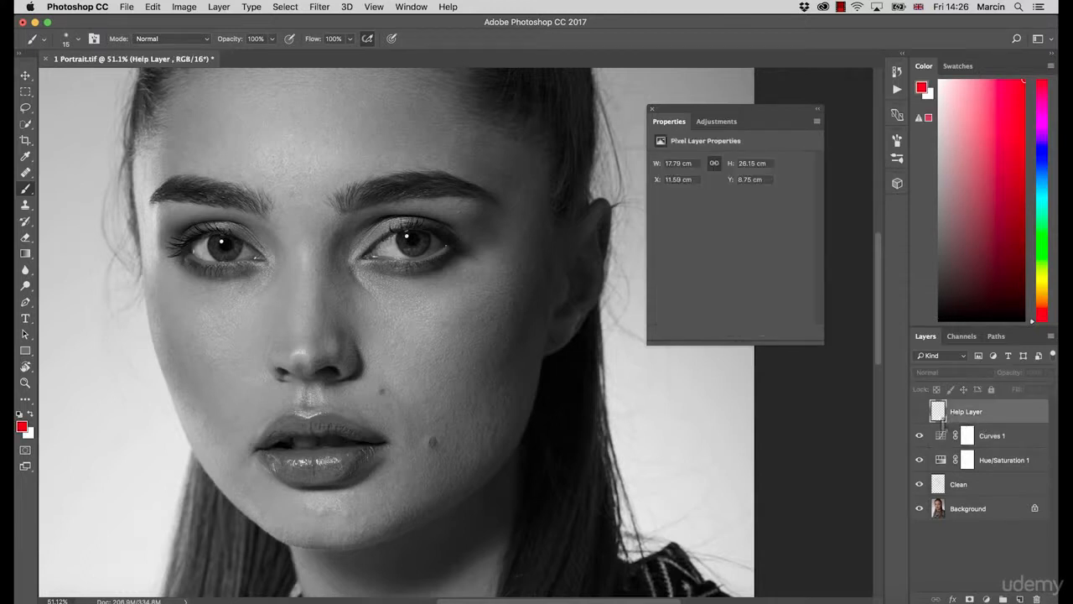
key("BackSpace")
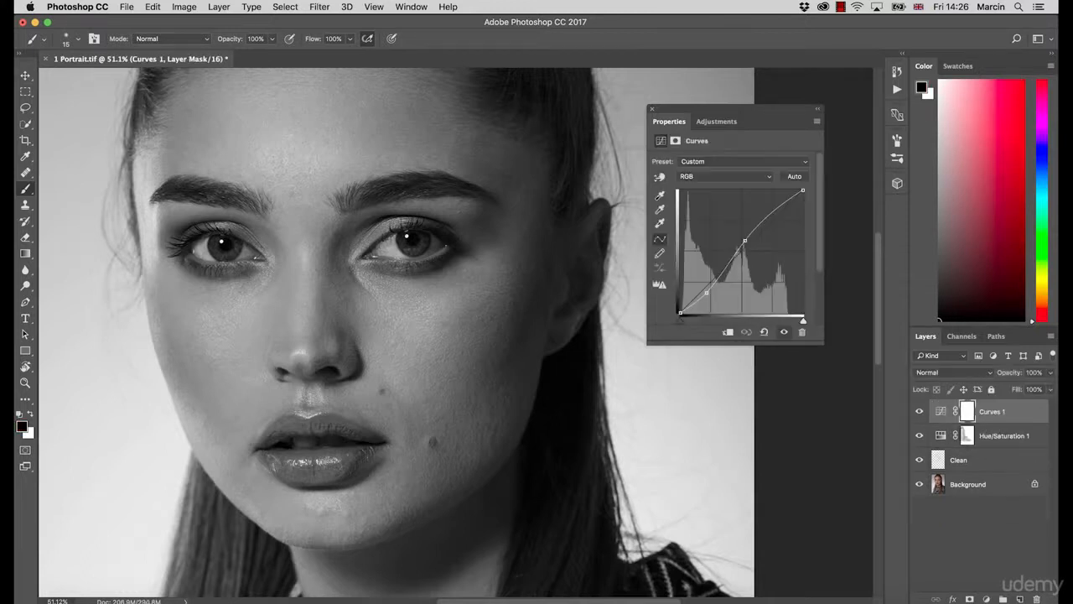
Delete the Curves 1 and Hue/Saturation 1 adjustment layers
left_click(996, 440)
left_click(991, 419)
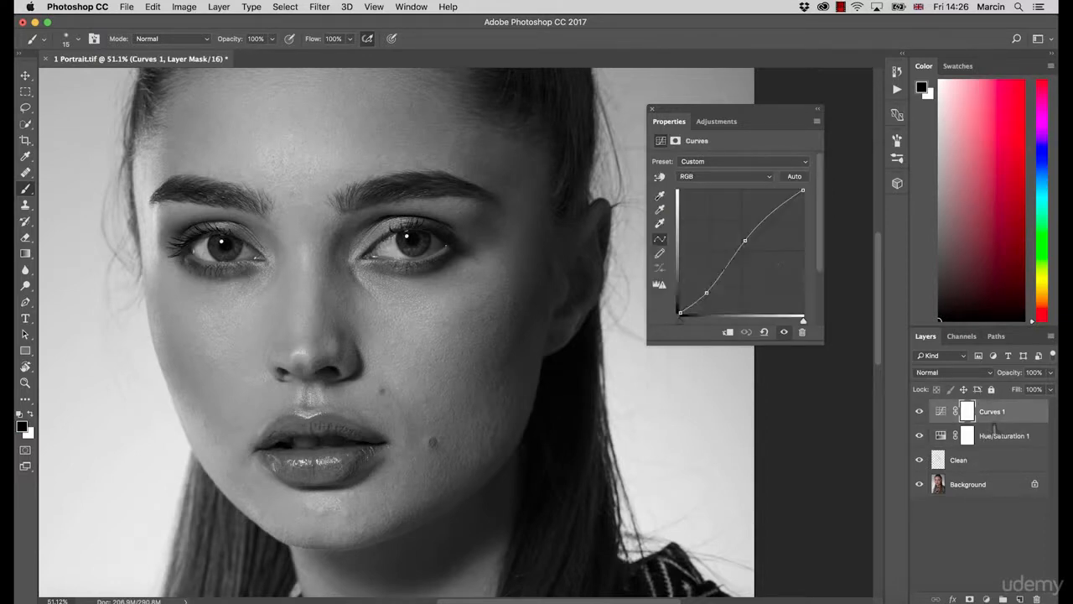
key("BackSpace")
key("BackSpace")
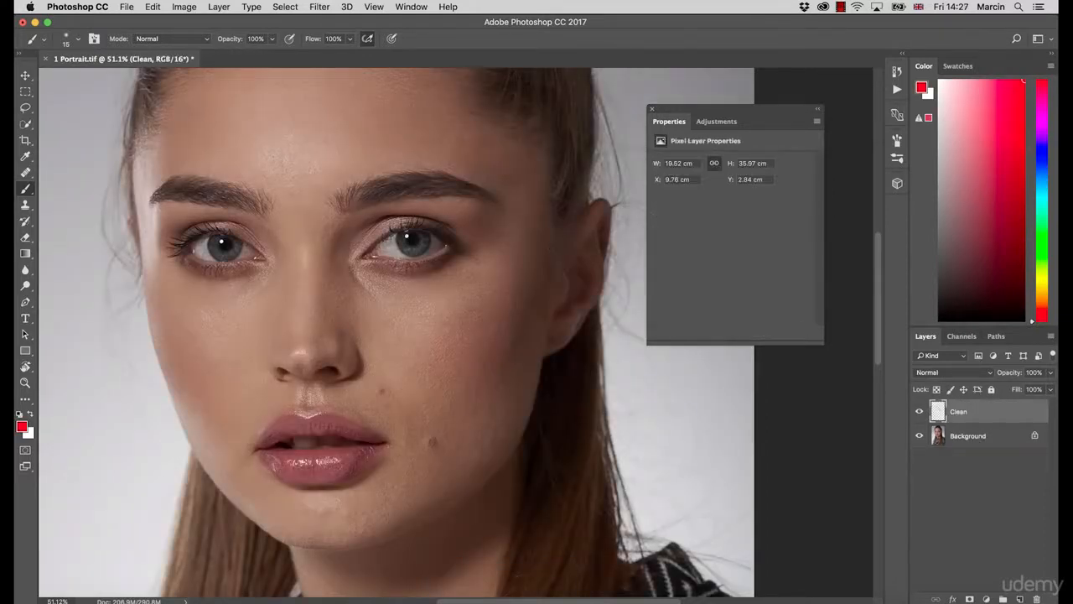
Run the saved BW Help Layer action above the Clean layer and expand the group it creates
left_click(412, 7)
left_click(440, 96)
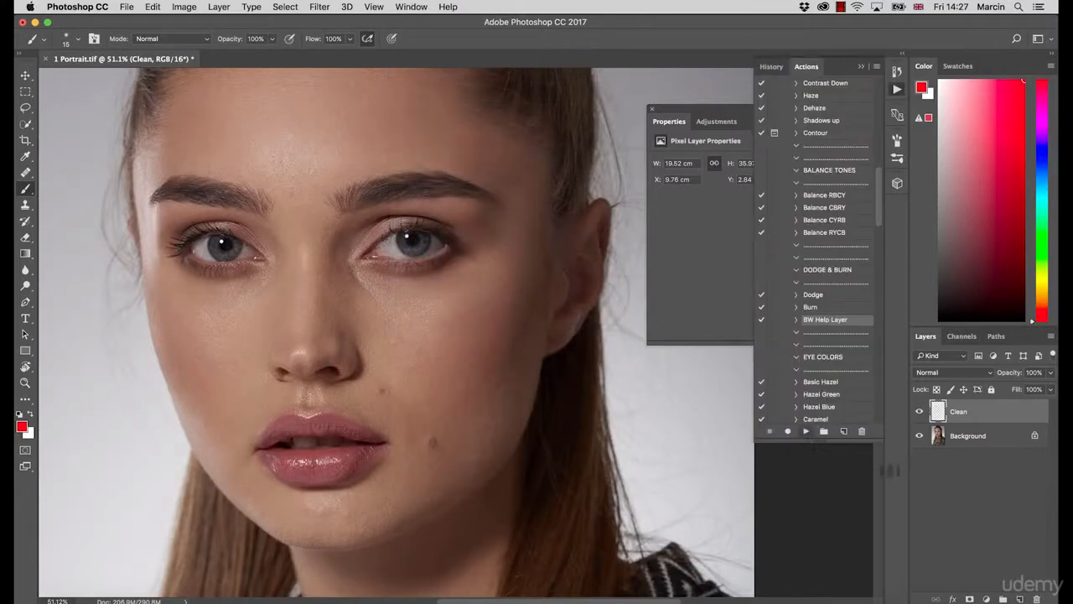
left_click(806, 431)
left_click(933, 406)
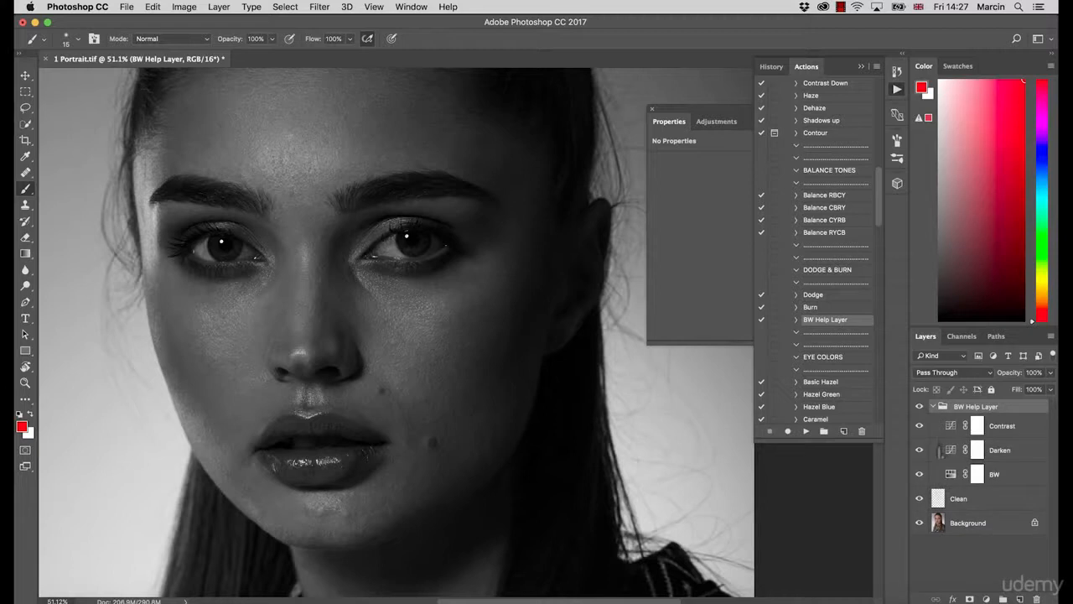
Hide the Darken layer and steepen the Contrast layer's curve by raising the highlights point and deepening the shadows
left_click(919, 450)
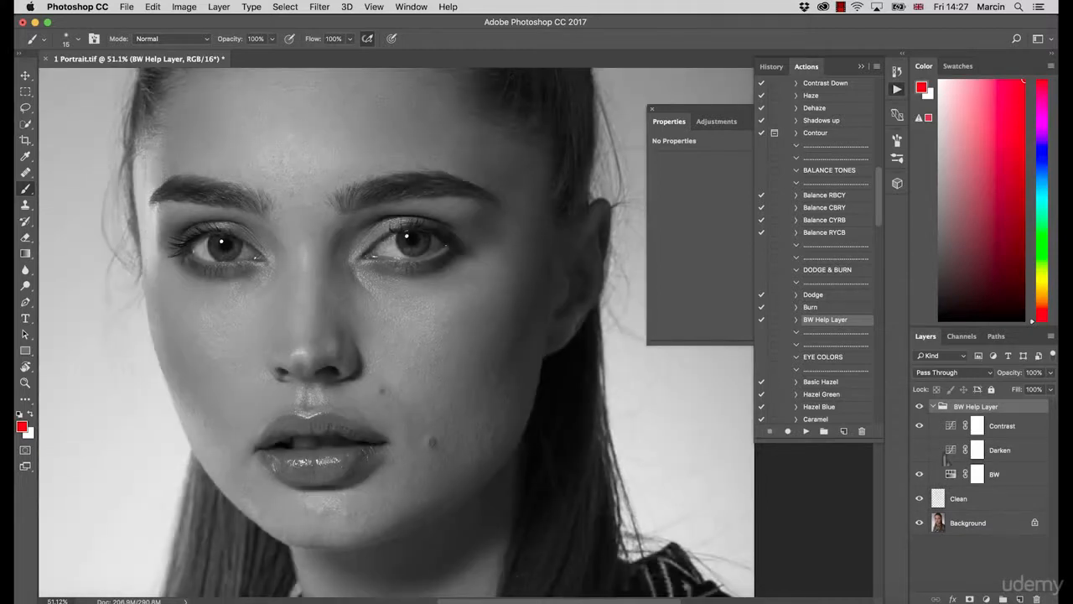
left_click(964, 429)
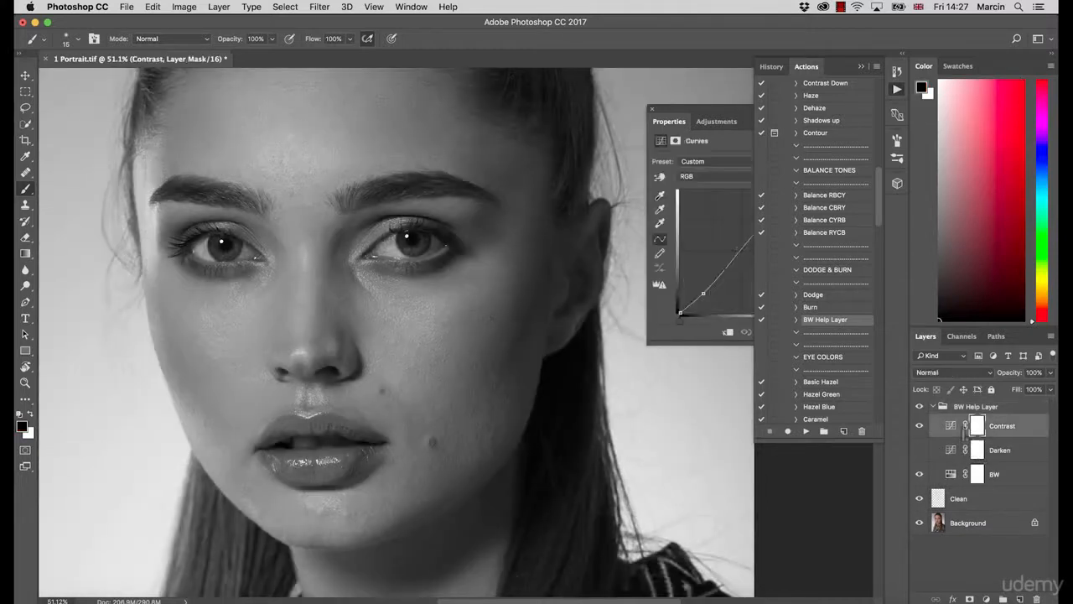
left_click(861, 66)
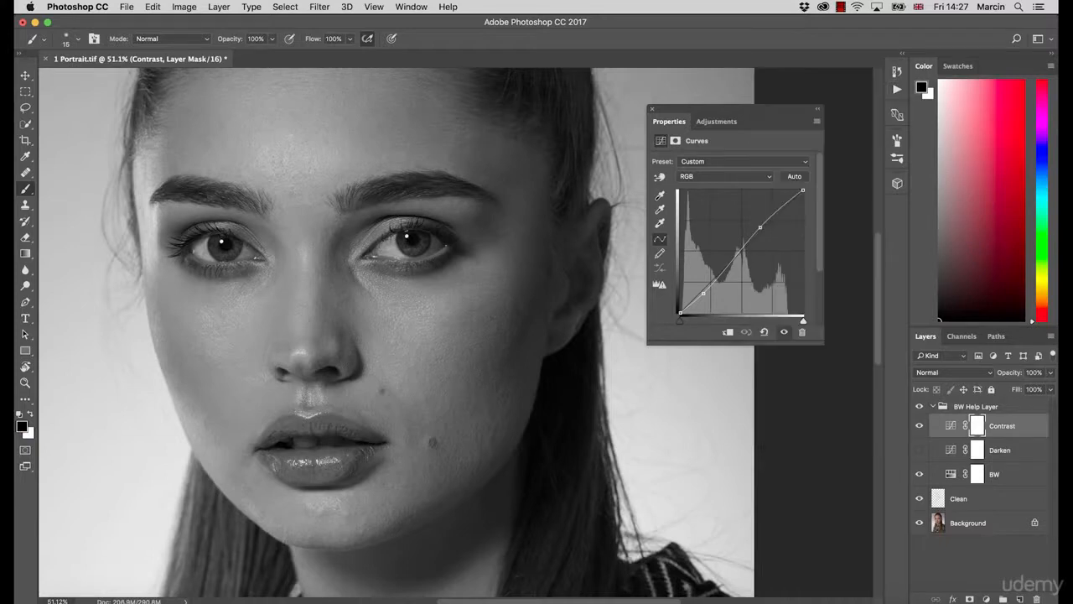
left_click_drag(761, 228, 758, 222)
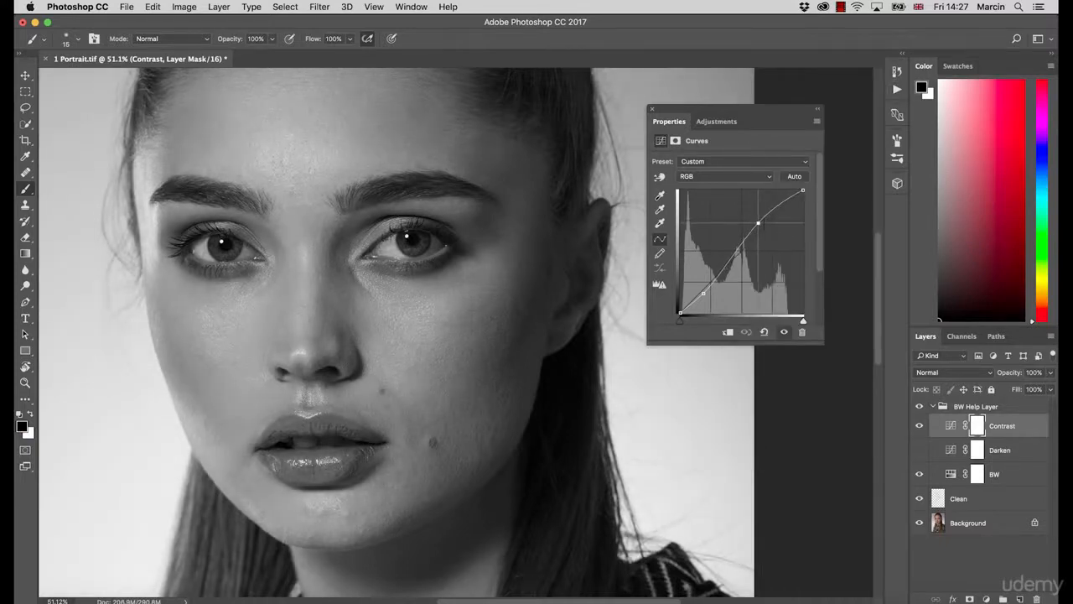
left_click_drag(703, 293, 708, 294)
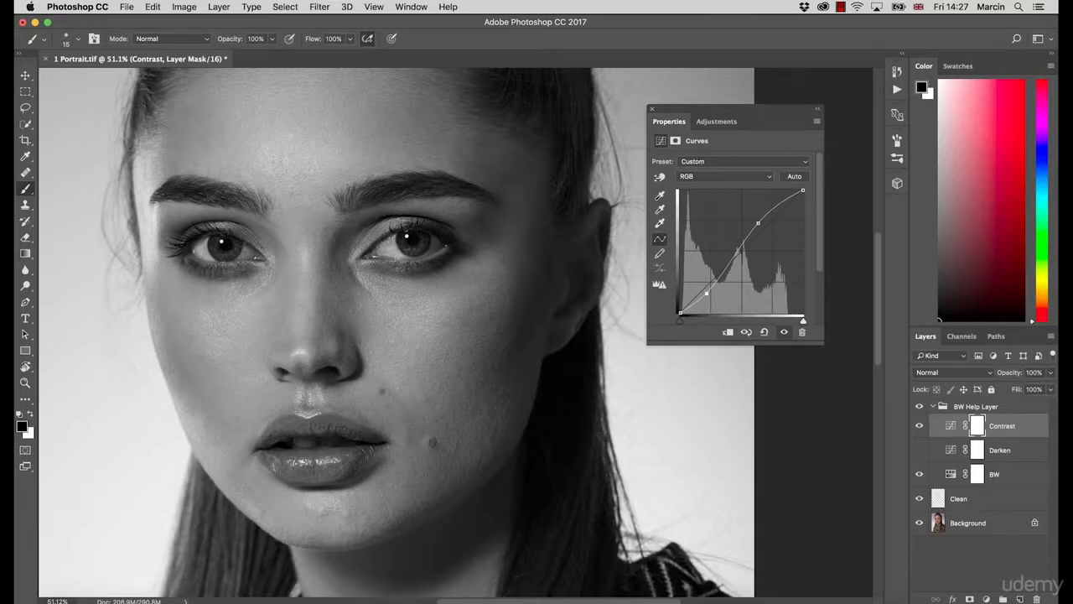
Collapse the BW Help Layer group and hide it to bring back the colour portrait
left_click(933, 406)
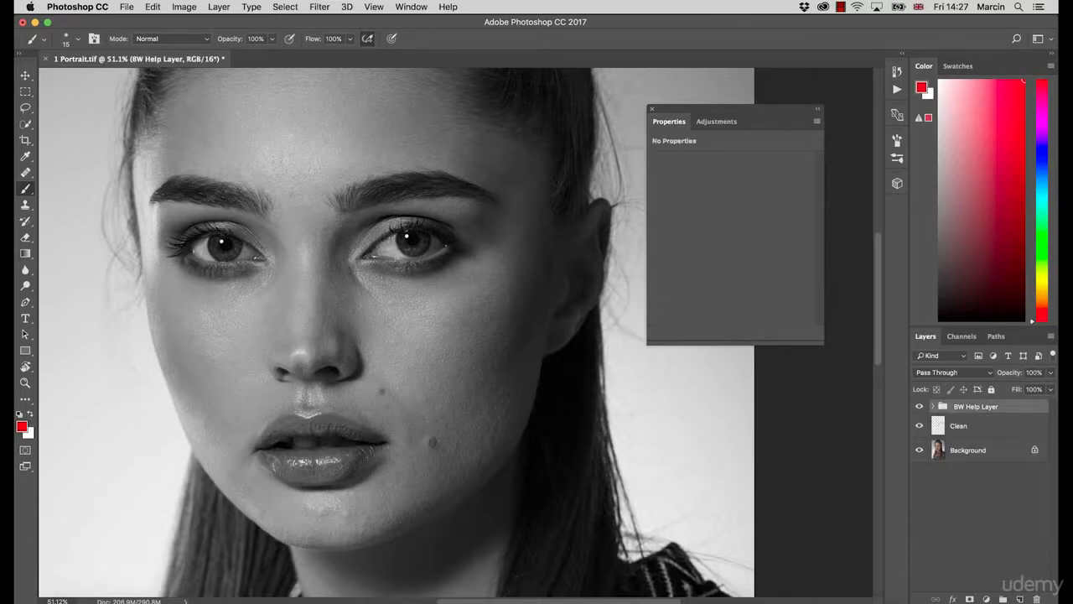
left_click(651, 108)
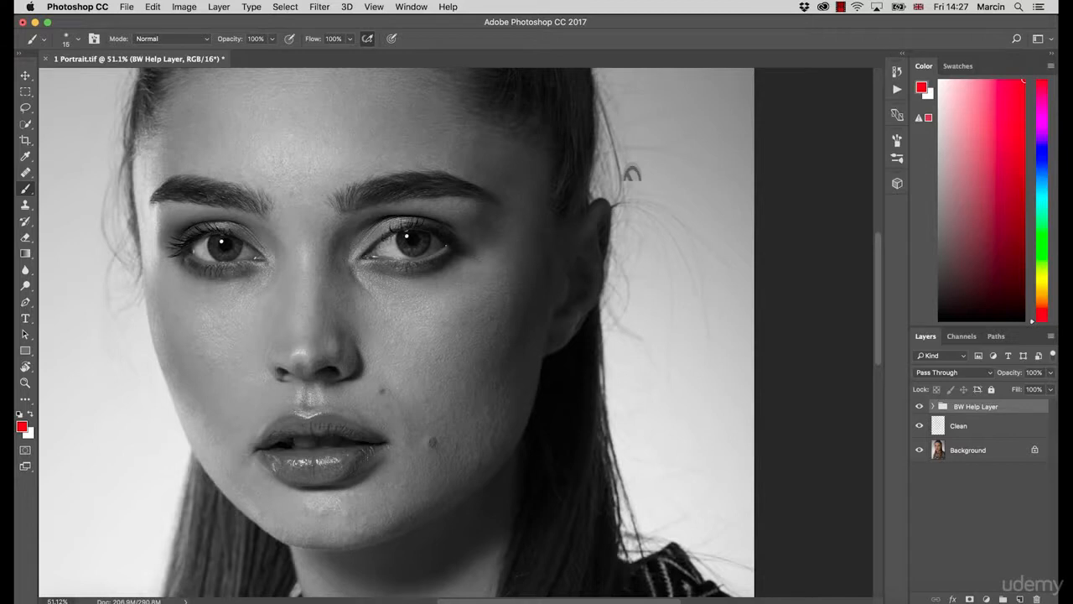
key("z")
mouse_move(426, 491)
left_mouse_down()
mouse_move(436, 486)
mouse_move(419, 470)
mouse_move(422, 434)
left_mouse_up()
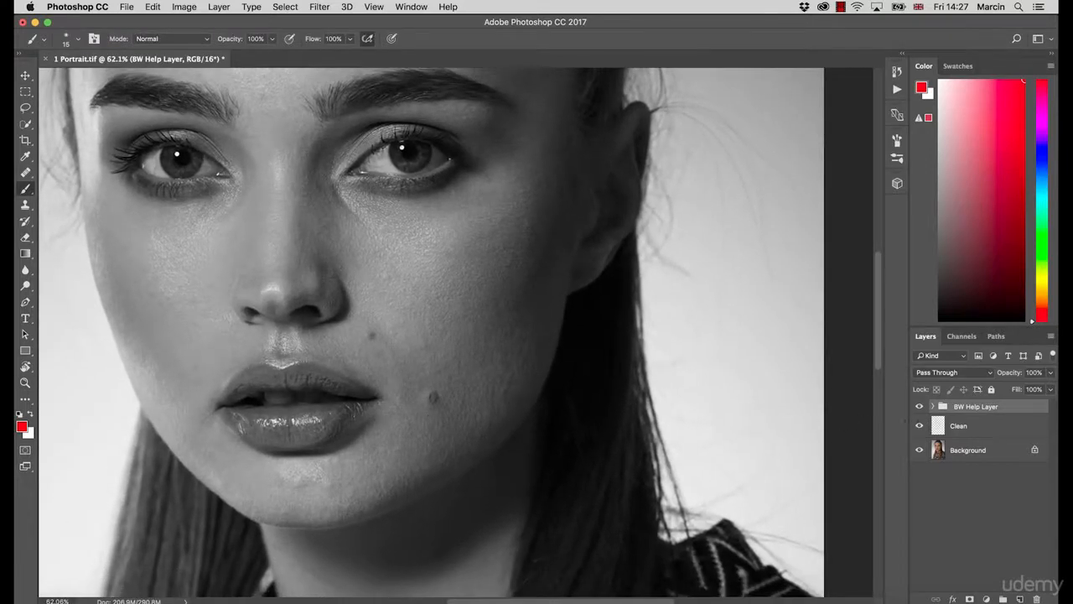
left_click(919, 405)
Add a Curves adjustment layer directly above Clean and duplicate it
left_click(966, 429)
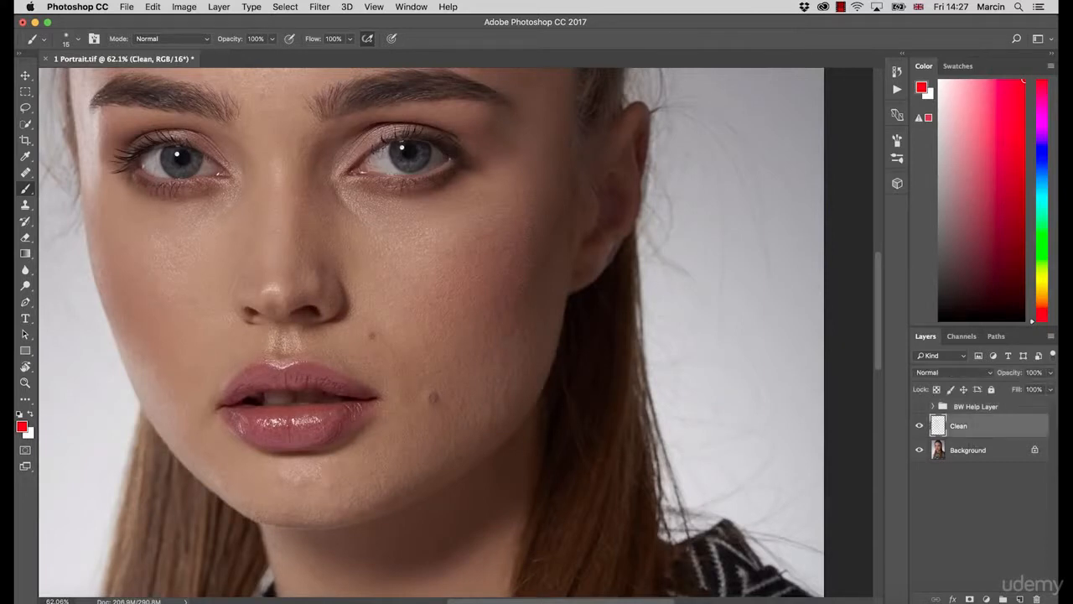
left_click(987, 598)
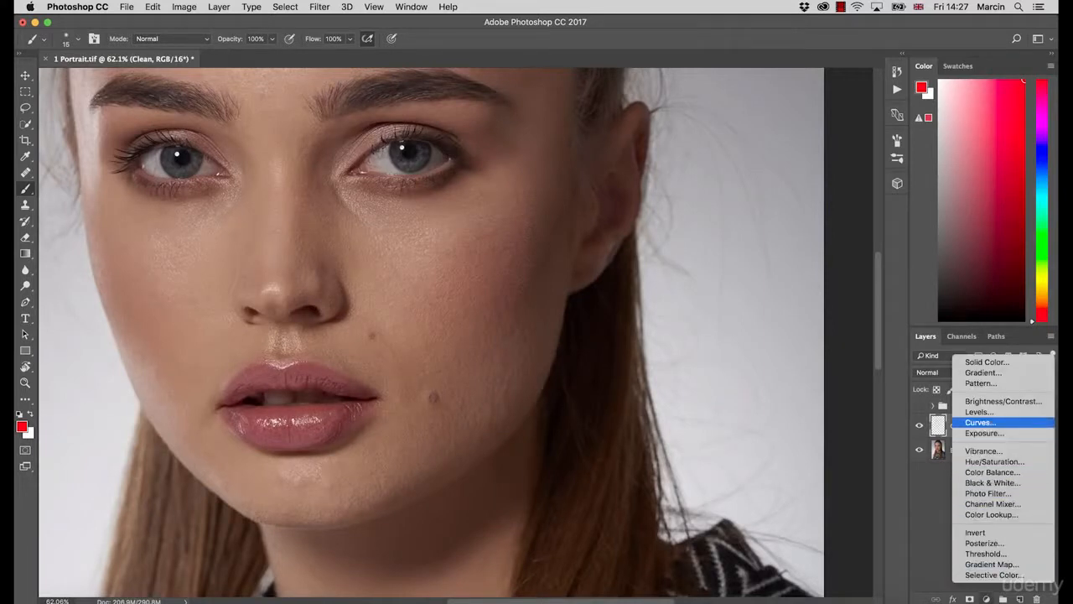
left_click(980, 421)
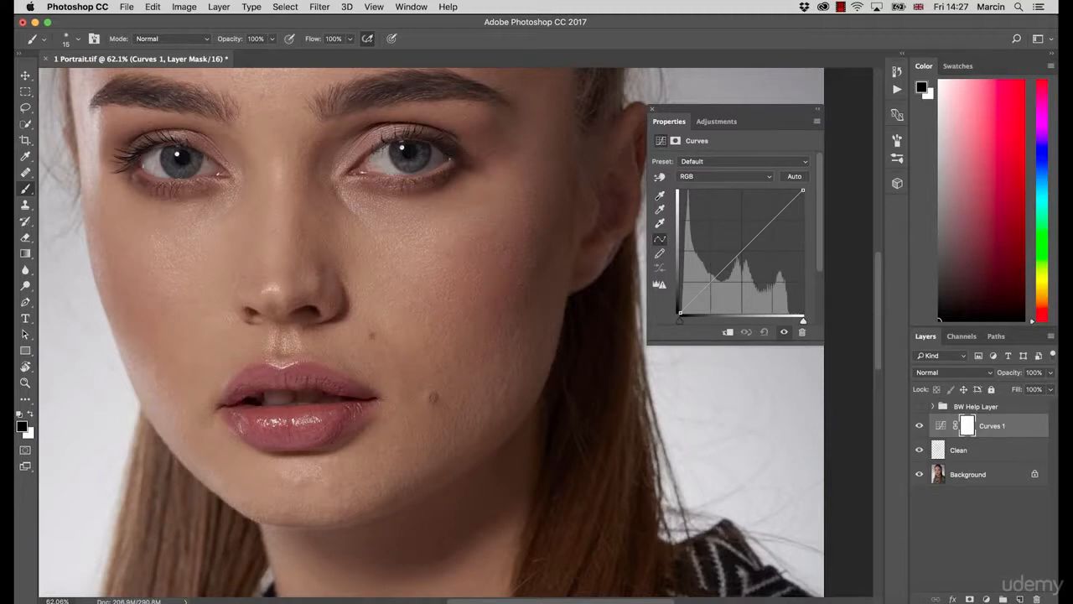
key("super+j")
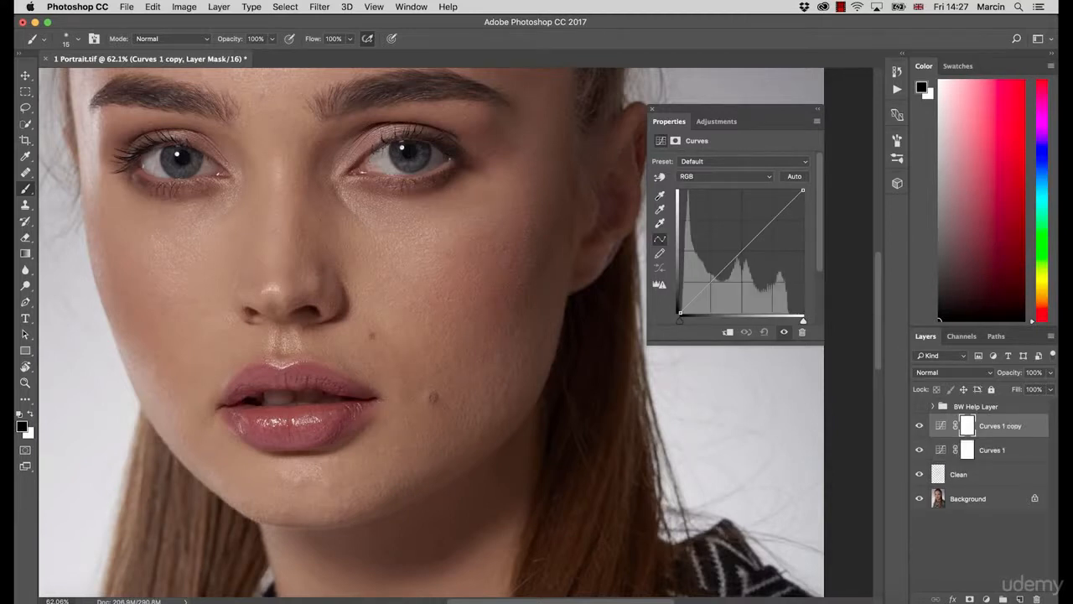
Rename the lower Curves layer as dodge
double_click(998, 451)
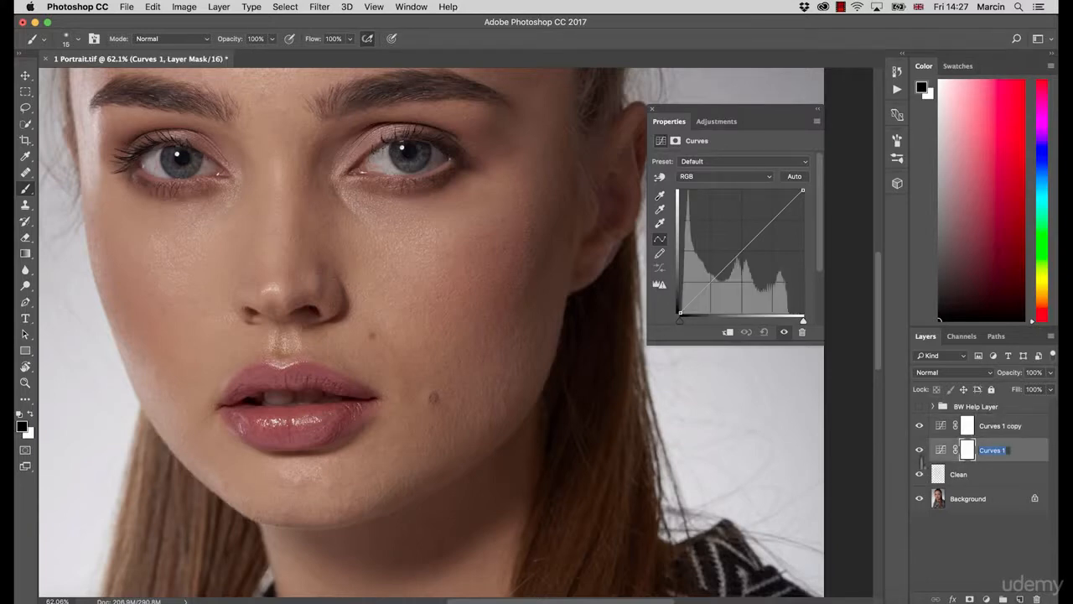
type("doge")
key("Return")
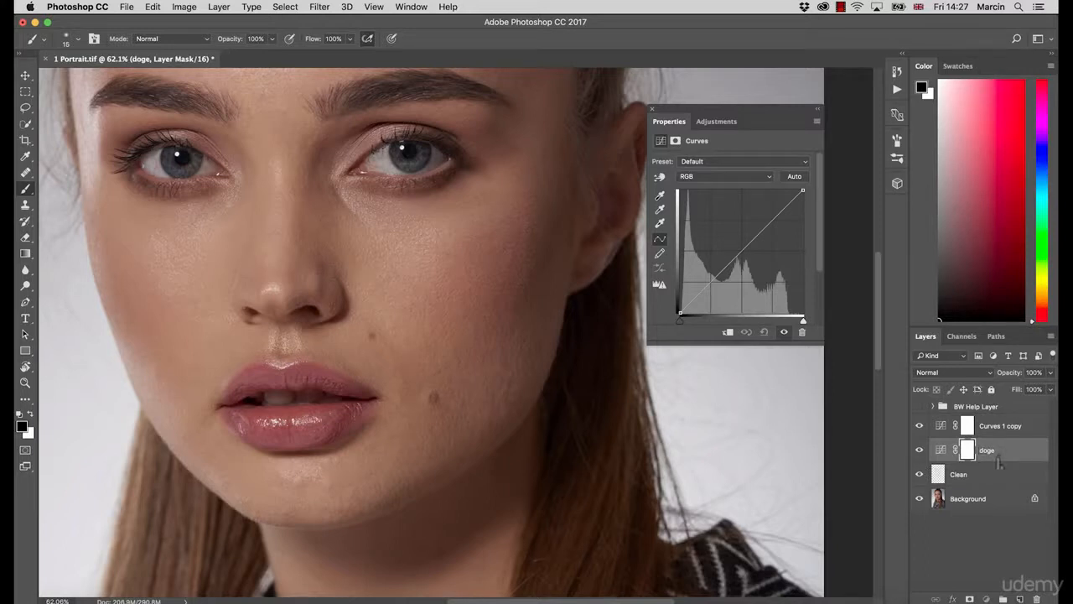
double_click(989, 451)
left_click(987, 450)
type("d")
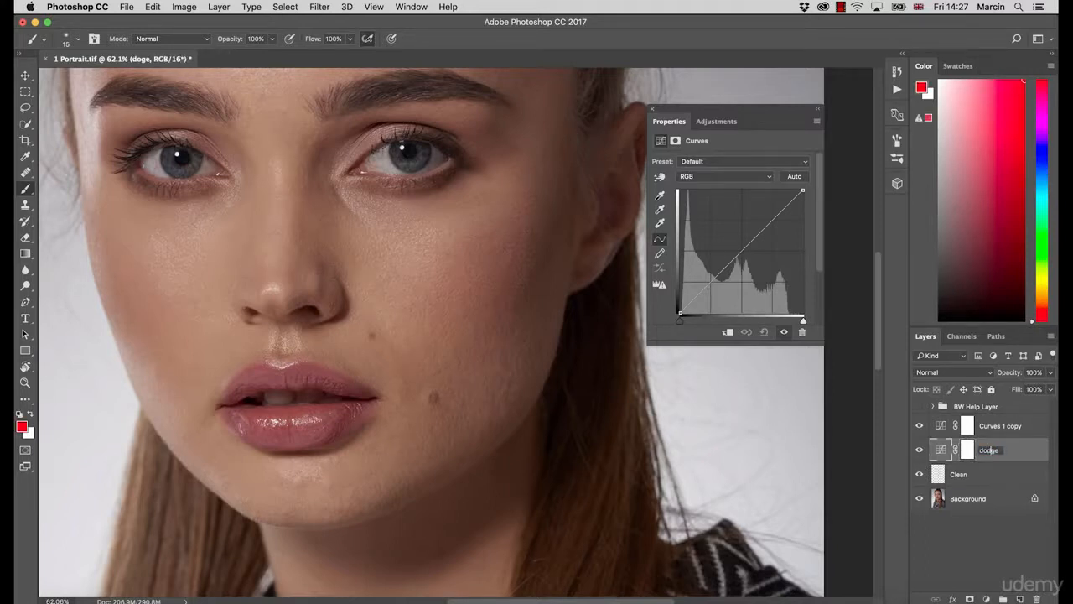
key("Return")
Rename the duplicated Curves layer as burn
double_click(1000, 425)
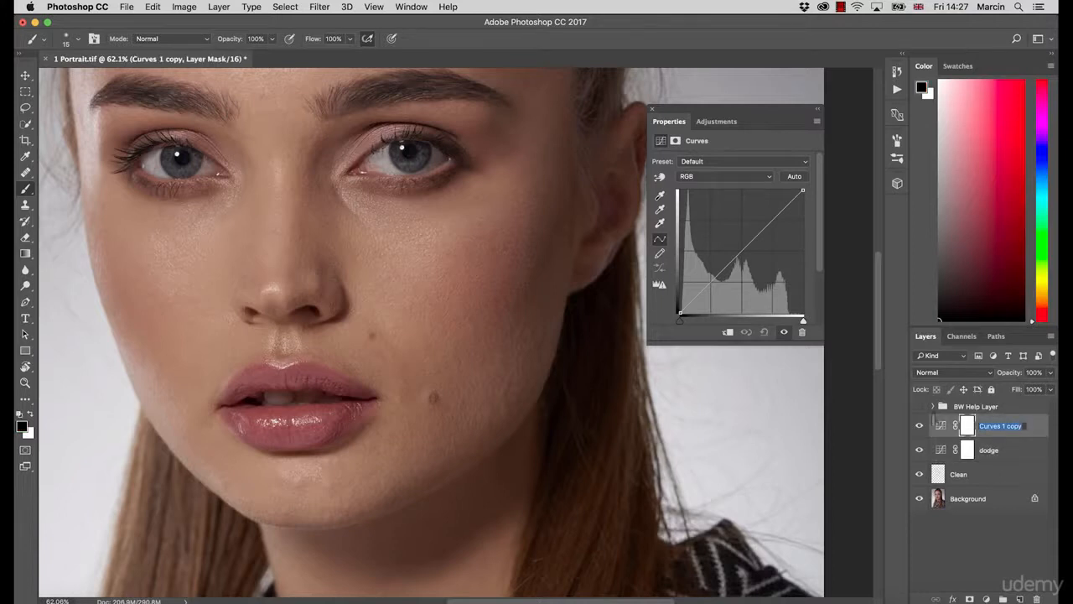
type("burn")
key("Return")
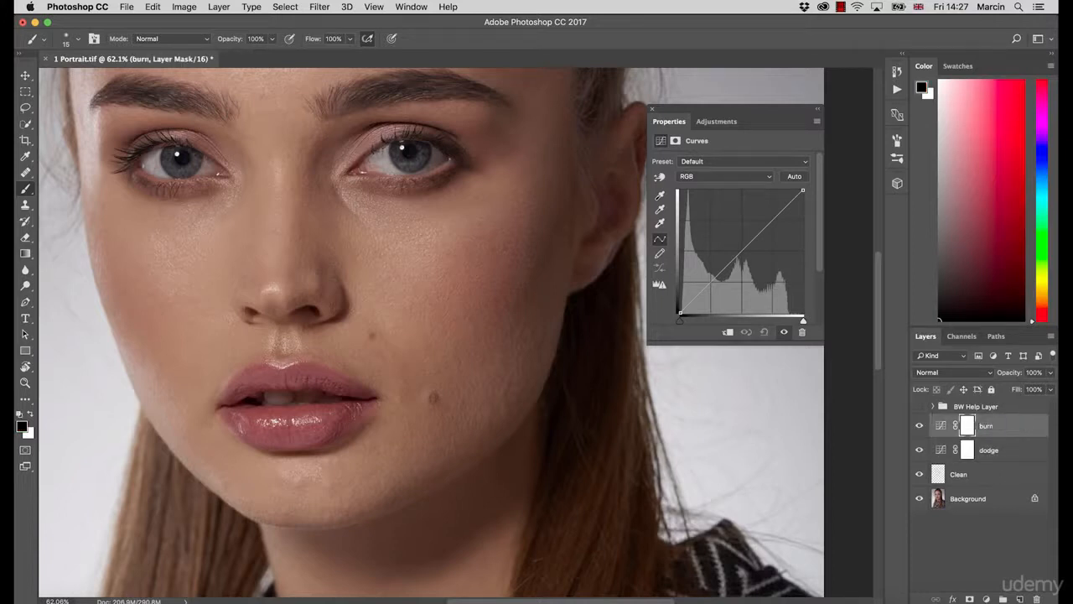
Raise the upper midtones of the dodge layer's curve to brighten the portrait, and invert its mask to black
left_click(970, 457)
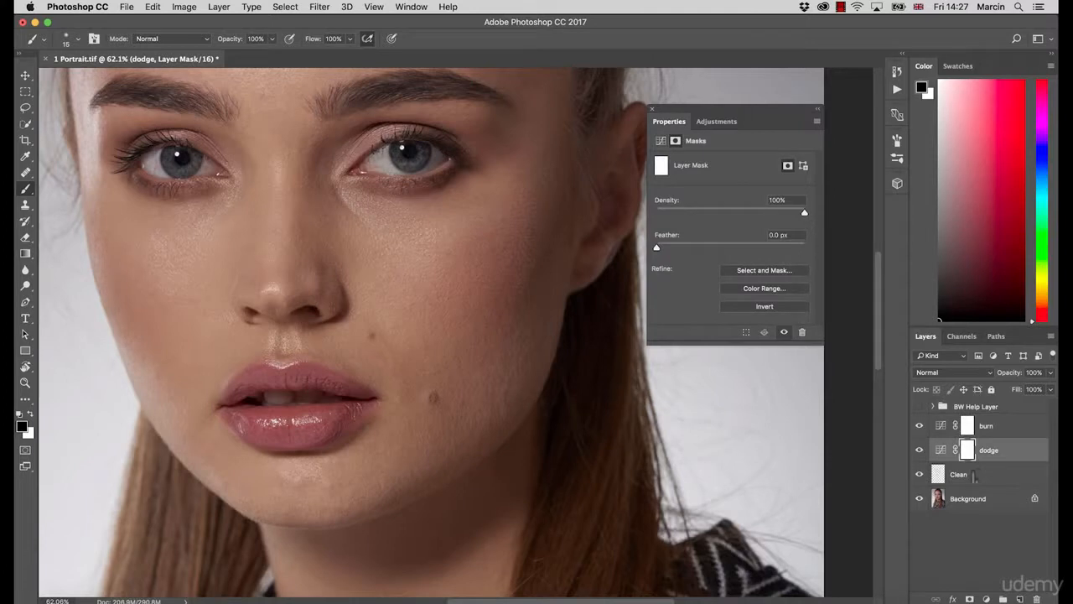
left_click(945, 451)
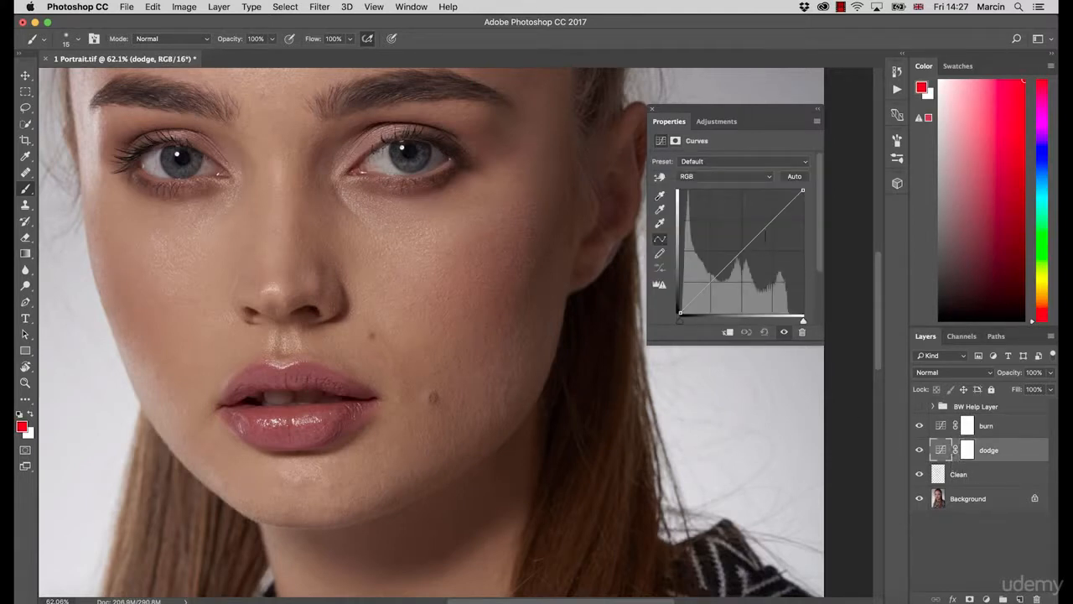
left_click_drag(756, 238, 762, 228)
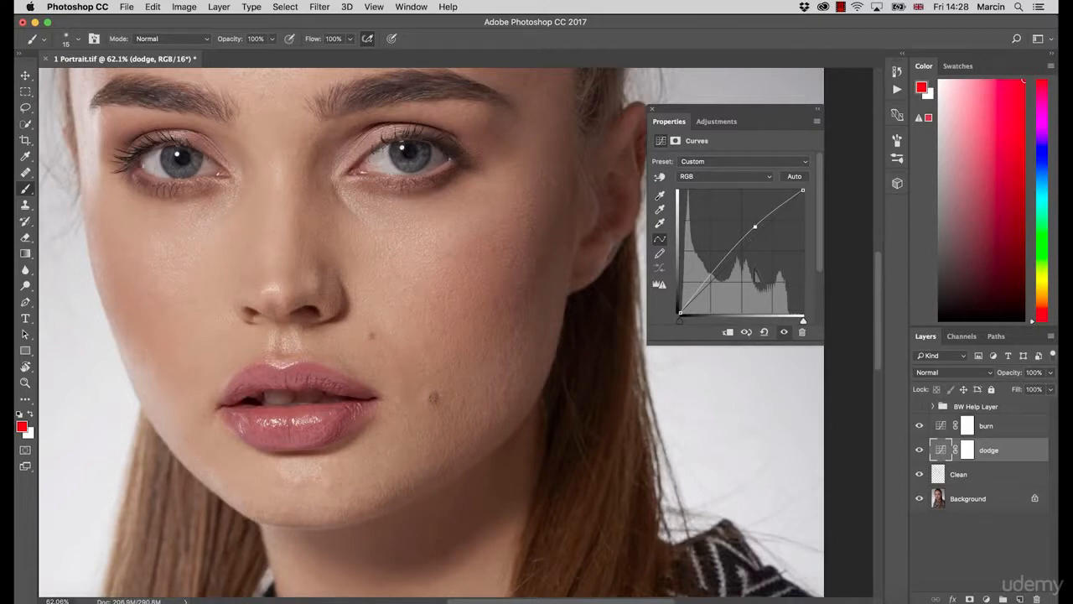
left_click(968, 451)
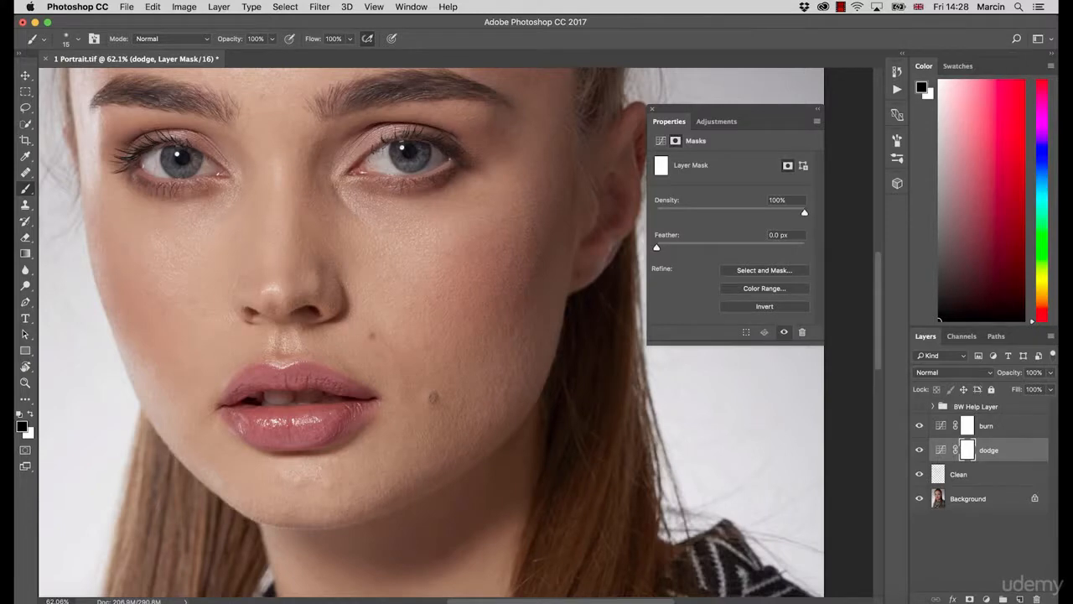
key("super+i")
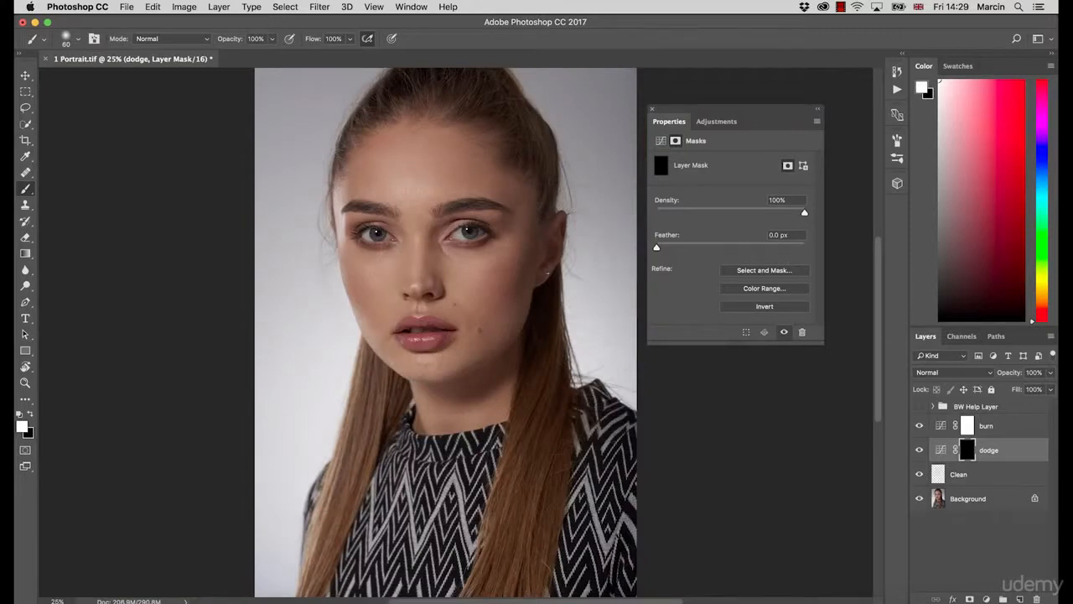
Invert the dodge mask to white and back to black to compare the portrait with and without the brightening
key("super+equal")
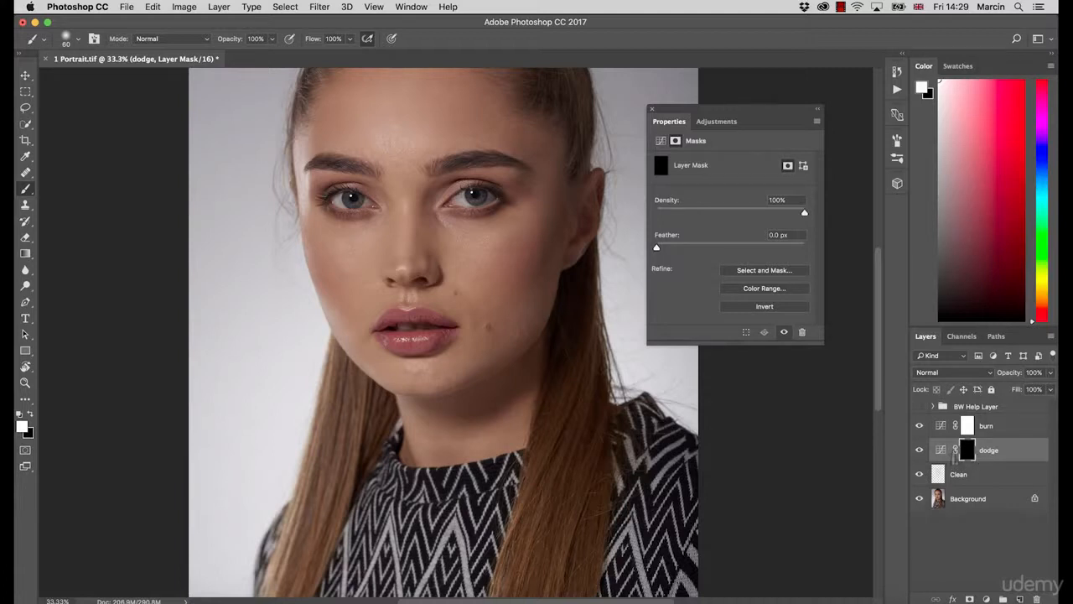
left_click(968, 451)
key("super+i")
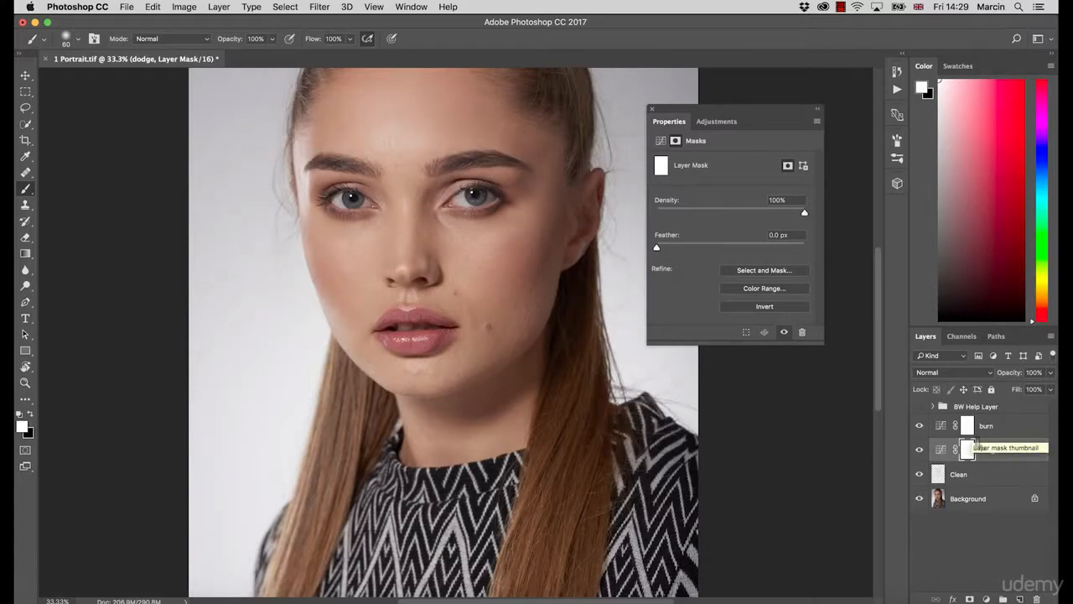
key("super+i")
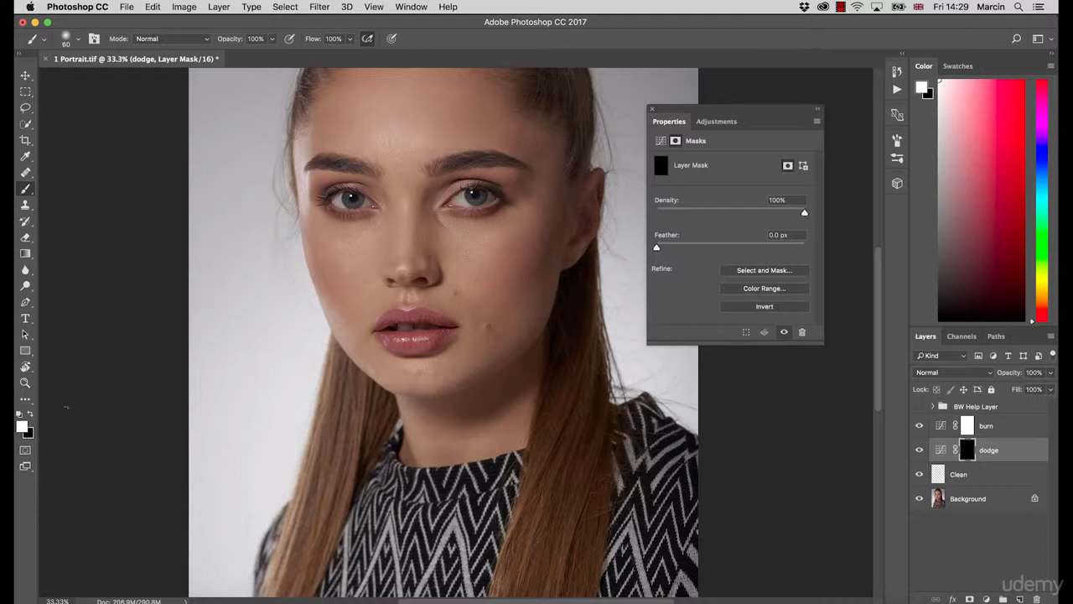
Brush white test strokes over the shaded cheek on the dodge mask, and view the mask on its own
mouse_move(460, 255)
left_mouse_down()
mouse_move(471, 294)
mouse_move(480, 257)
mouse_move(489, 323)
left_mouse_up()
left_click_drag(503, 261, 518, 233)
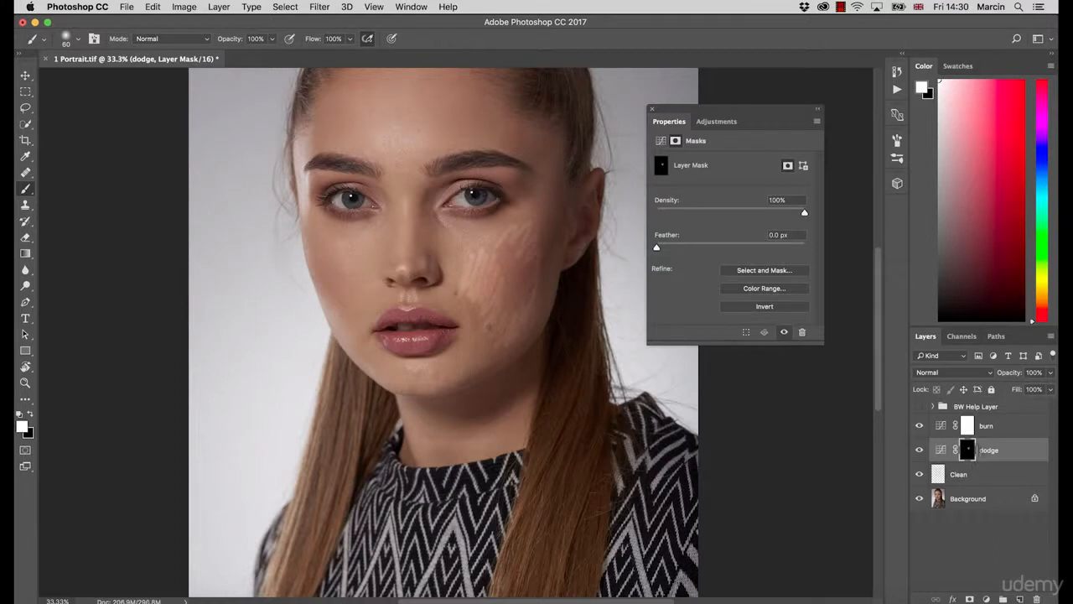
left_click(974, 463, "alt")
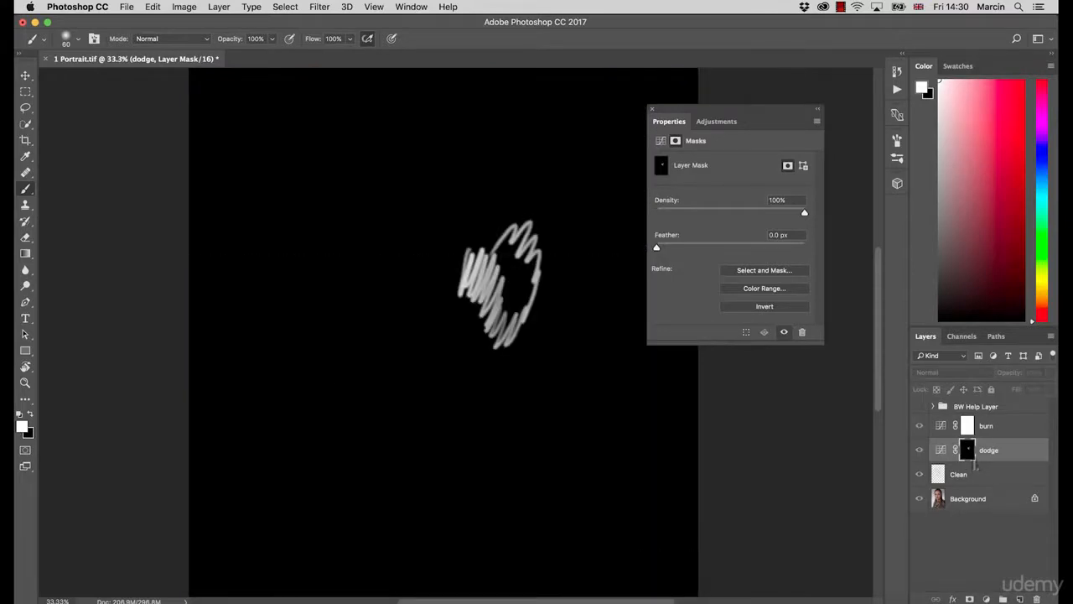
left_click(974, 463, "alt")
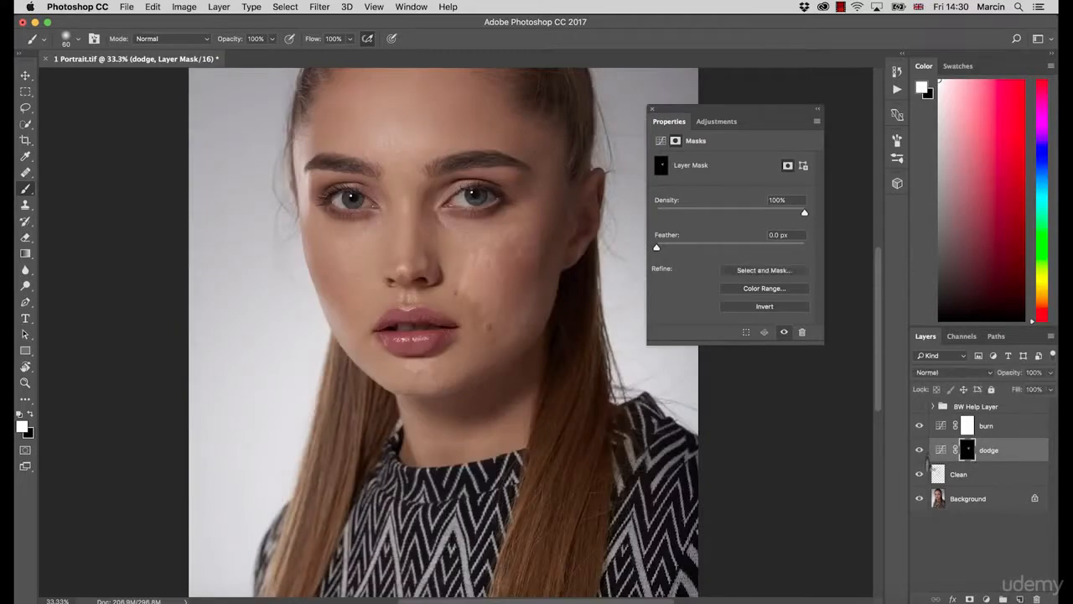
Undo the test strokes on the dodge mask and switch the dodge layer's visibility off and on
key("ctrl+z")
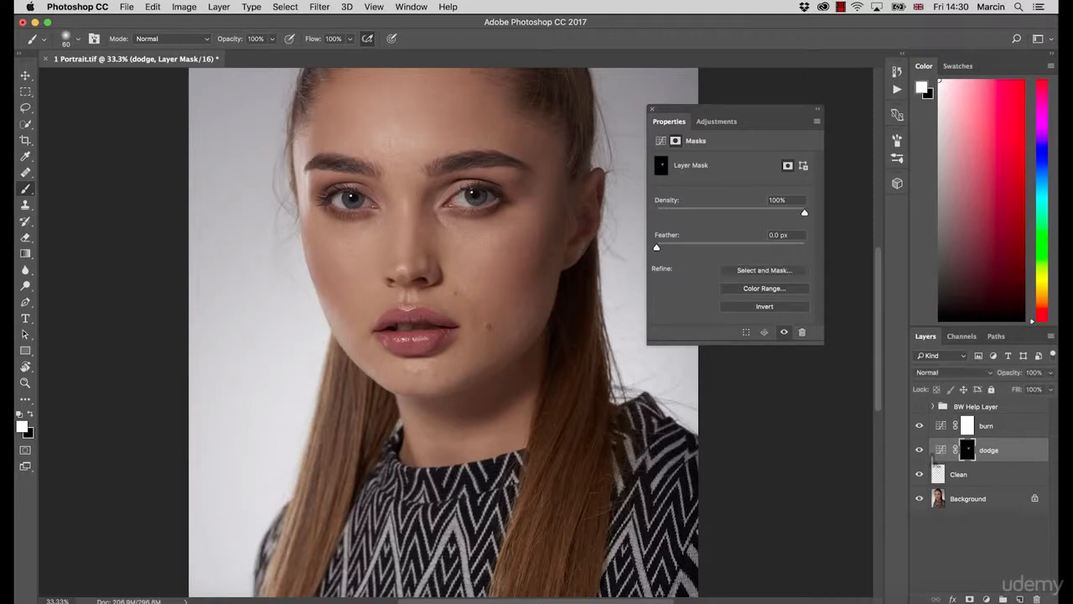
key("ctrl+z")
key("ctrl+z")
left_click(922, 450)
left_click(919, 450)
Pull down the upper part of the burn layer's curve to darken the portrait
left_click(952, 430)
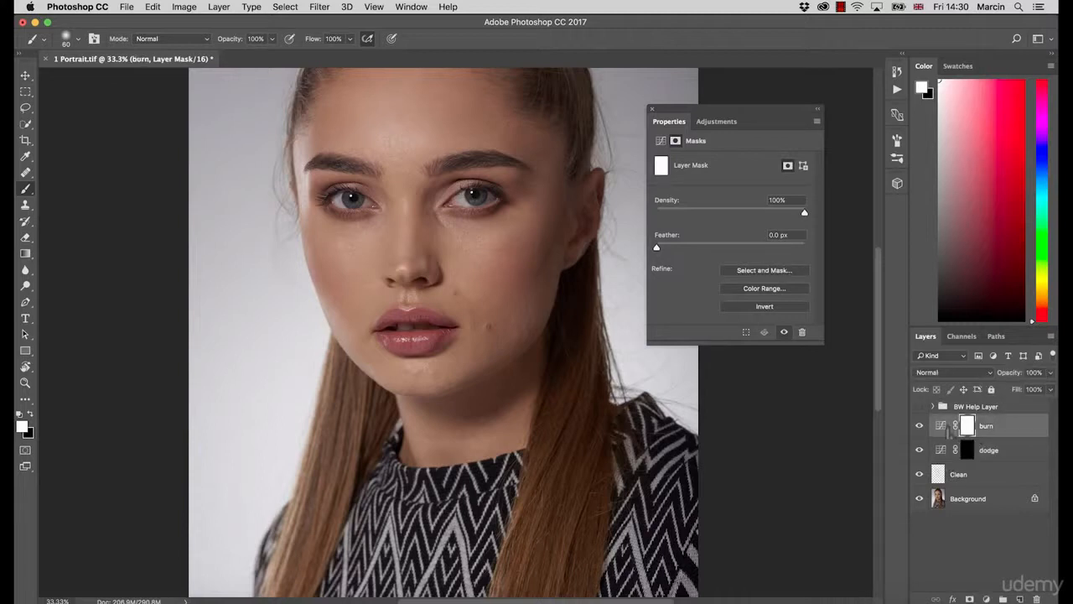
left_click(942, 428)
left_click_drag(766, 225, 769, 236)
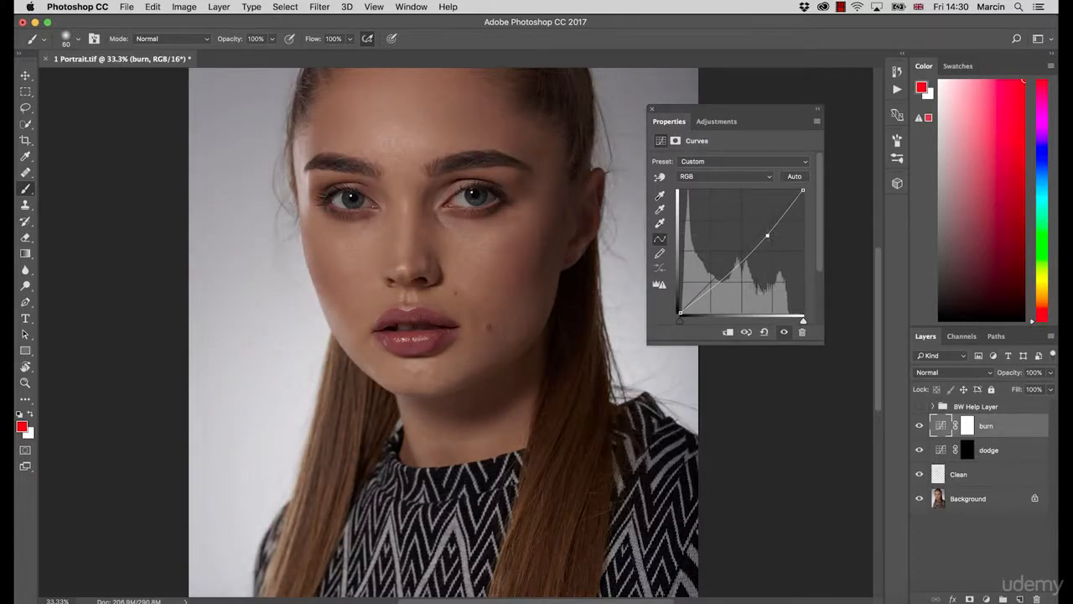
Invert the burn layer's mask to black to hide the darkening
left_click(968, 427)
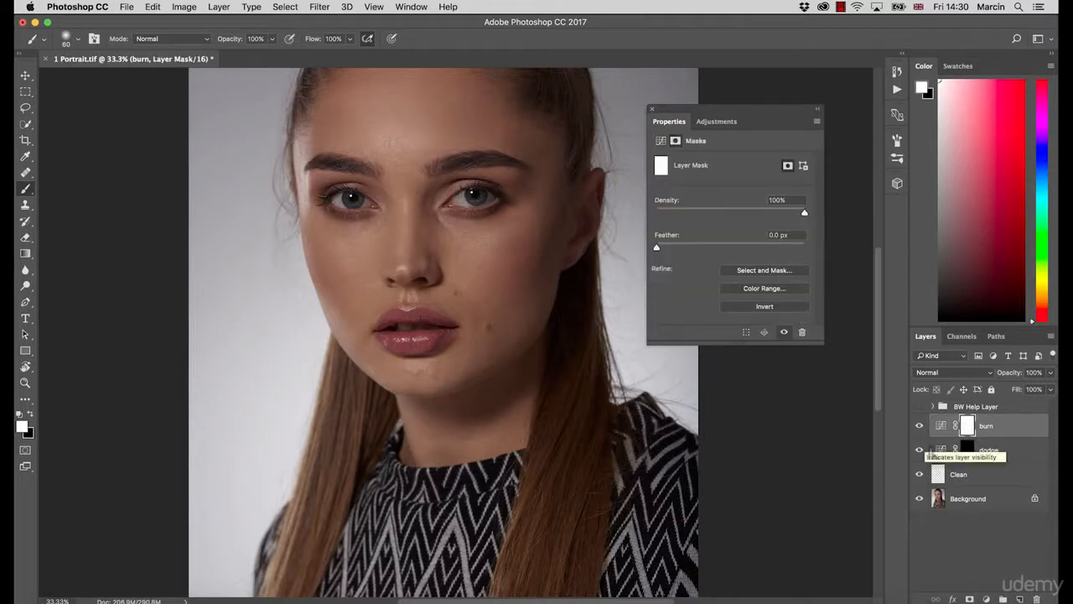
key("super+i")
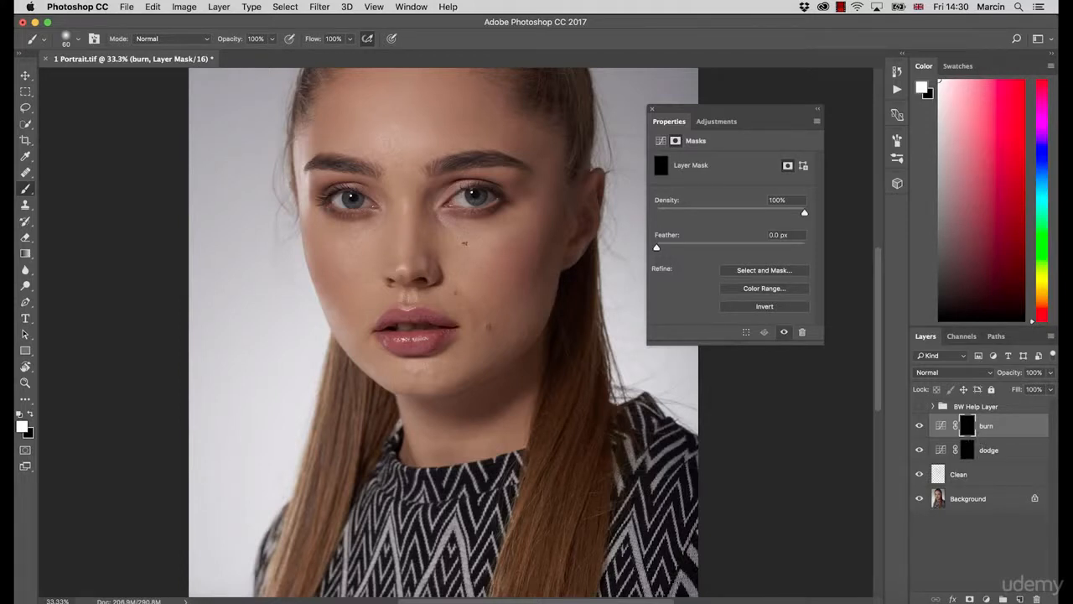
Brush a white test stroke over the shaded cheek on the burn mask and undo it
mouse_move(478, 268)
left_mouse_down()
mouse_move(484, 248)
mouse_move(472, 278)
mouse_move(498, 261)
left_mouse_up()
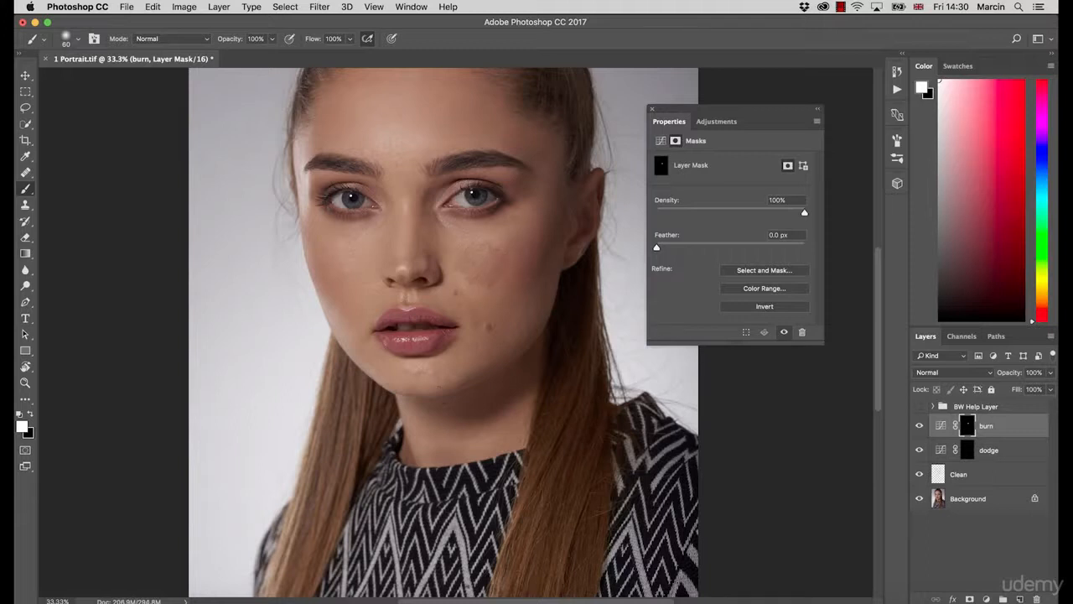
key("ctrl+z")
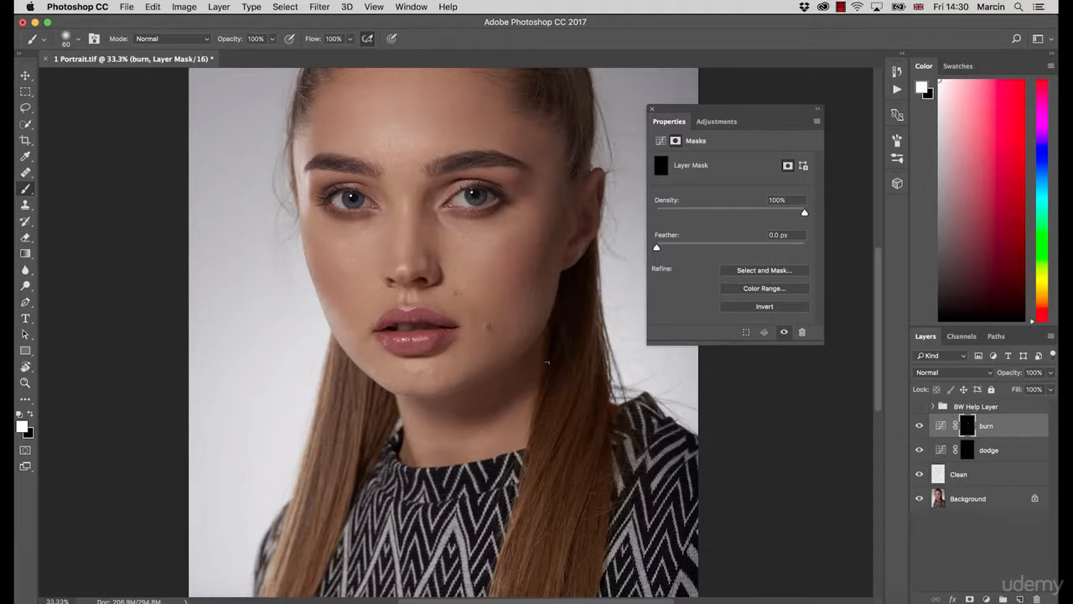
Select the dodge layer's mask and set the soft 60 px brush to 3% flow
key("z")
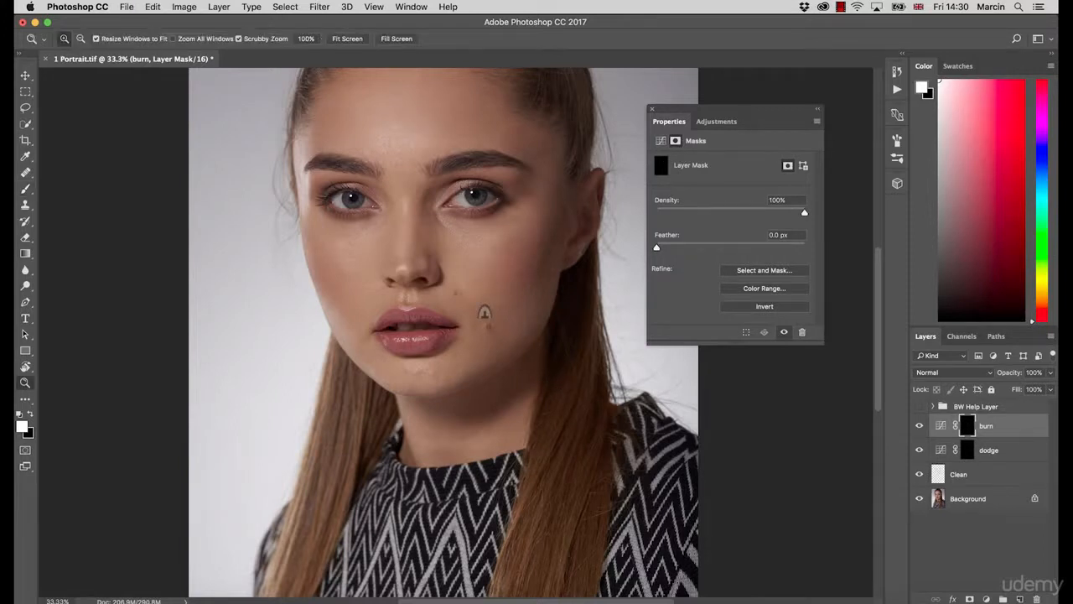
left_click(972, 453)
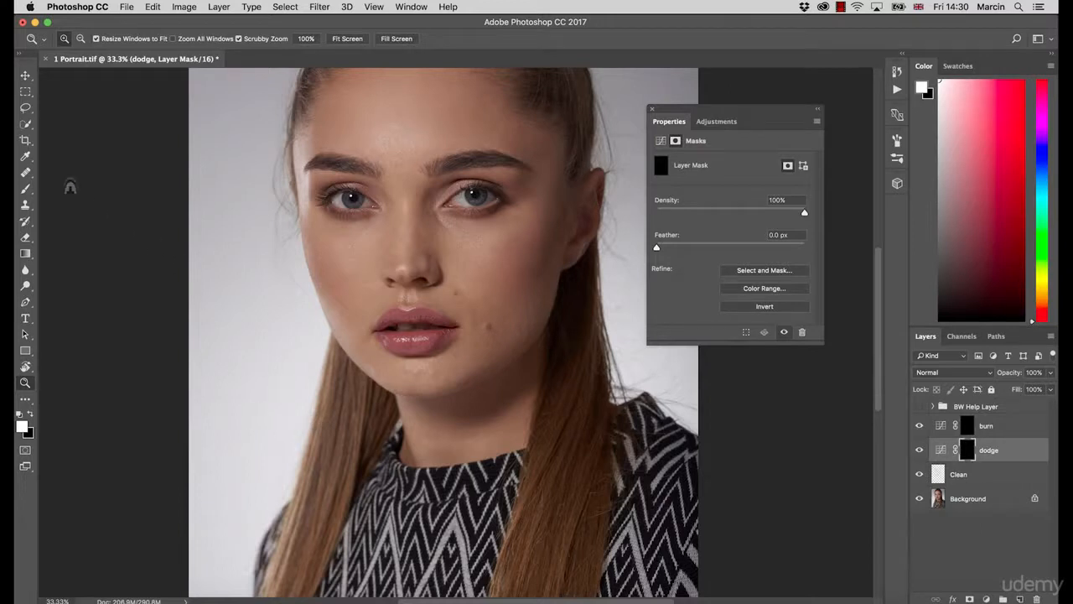
left_click(25, 188)
left_click(67, 39)
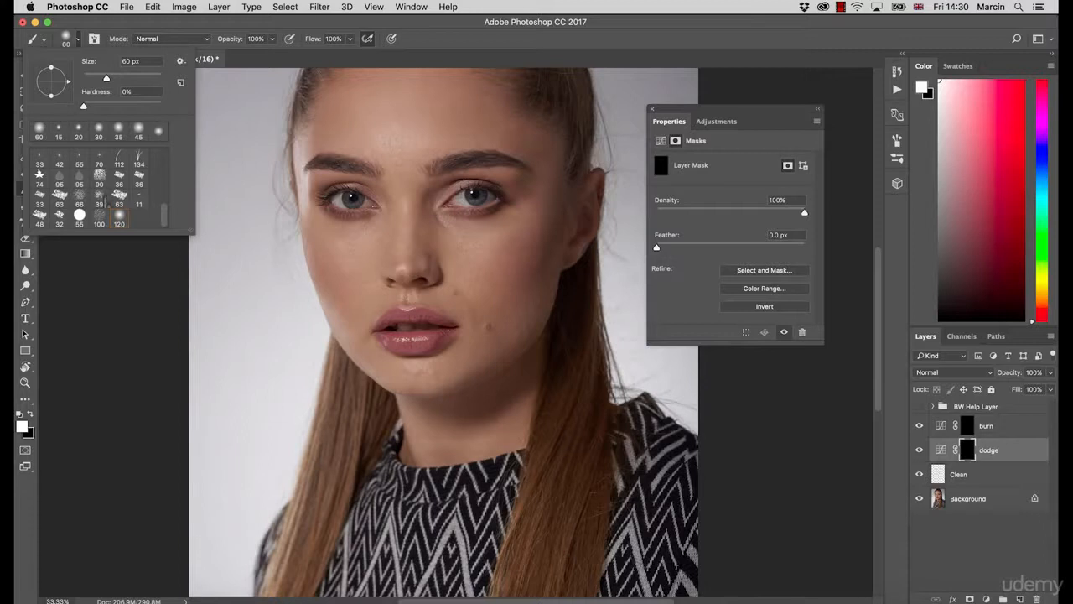
key("Return")
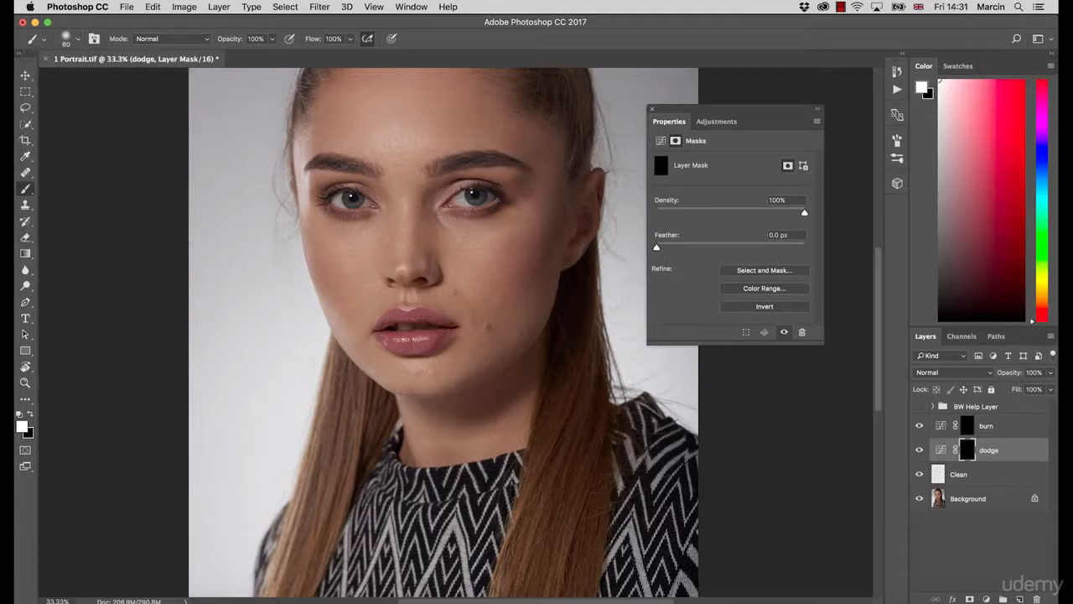
left_click(333, 38)
type("3")
Show the BW Help Layer group and lighten dark patches on the lower cheek in the dodge mask with a 45 px brush
key("ctrl+space")
left_click_drag(486, 360, 501, 449)
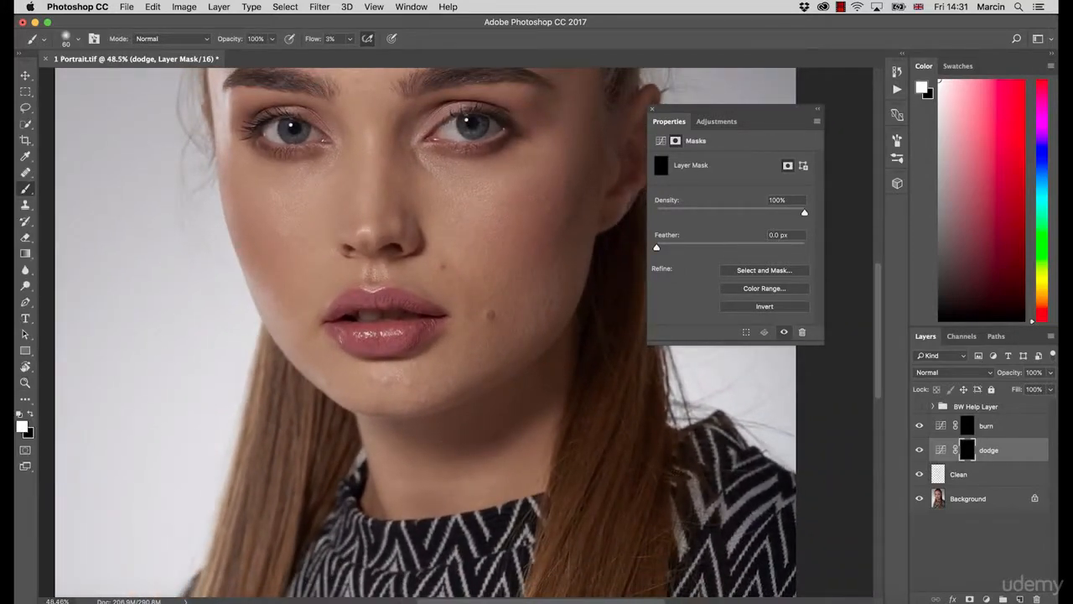
left_click(918, 406)
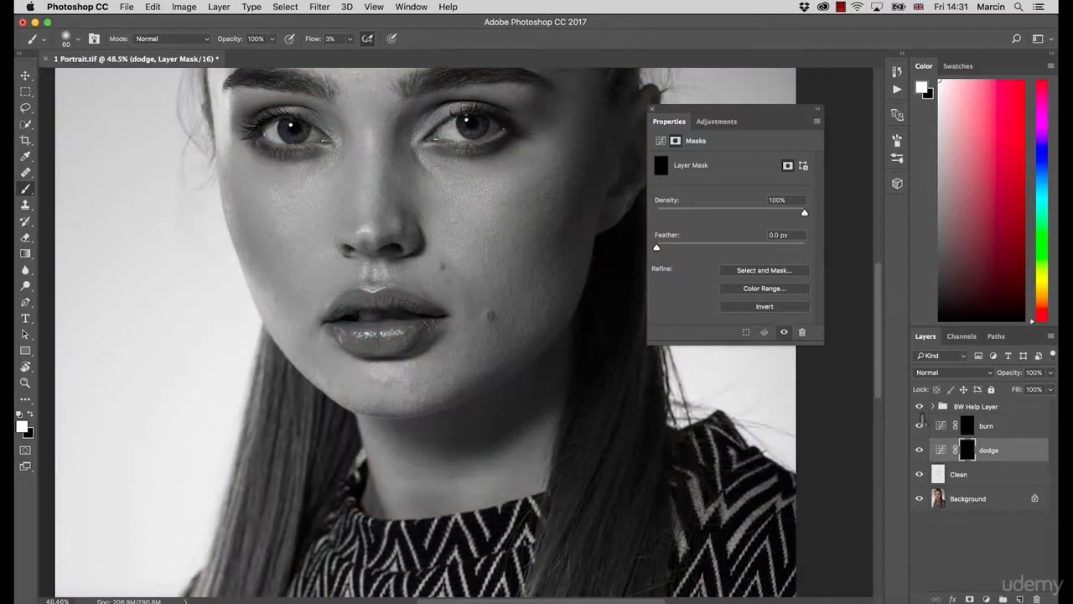
key("ctrl+space")
mouse_move(545, 354)
left_mouse_down()
mouse_move(527, 352)
mouse_move(559, 366)
left_mouse_up()
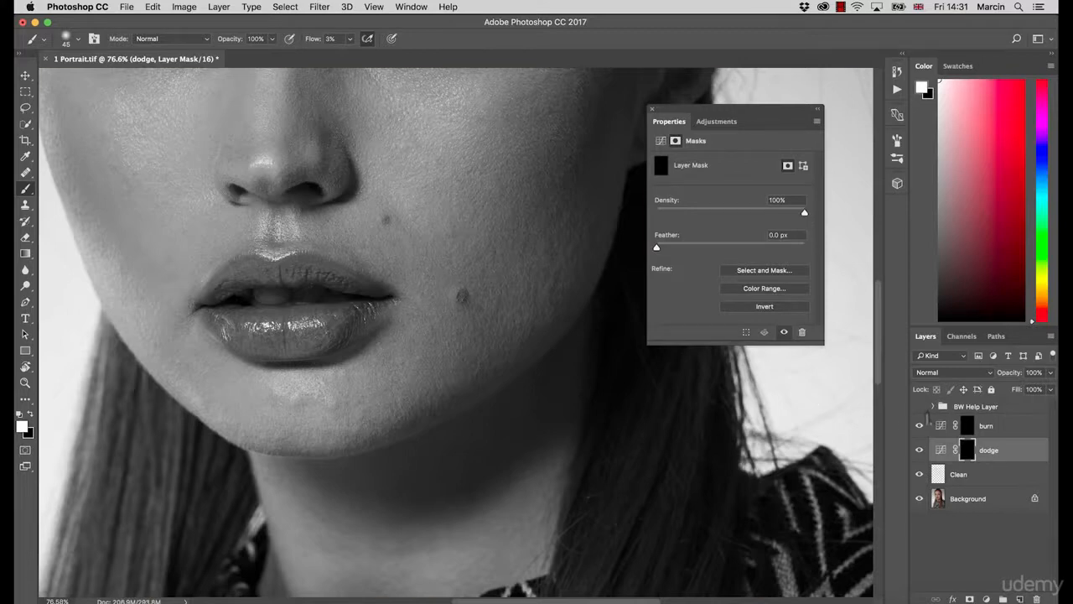
Hide the BW Help Layer group and switch the dodge layer's visibility off and on to compare the skin
left_click(918, 406)
left_click(431, 335, "alt")
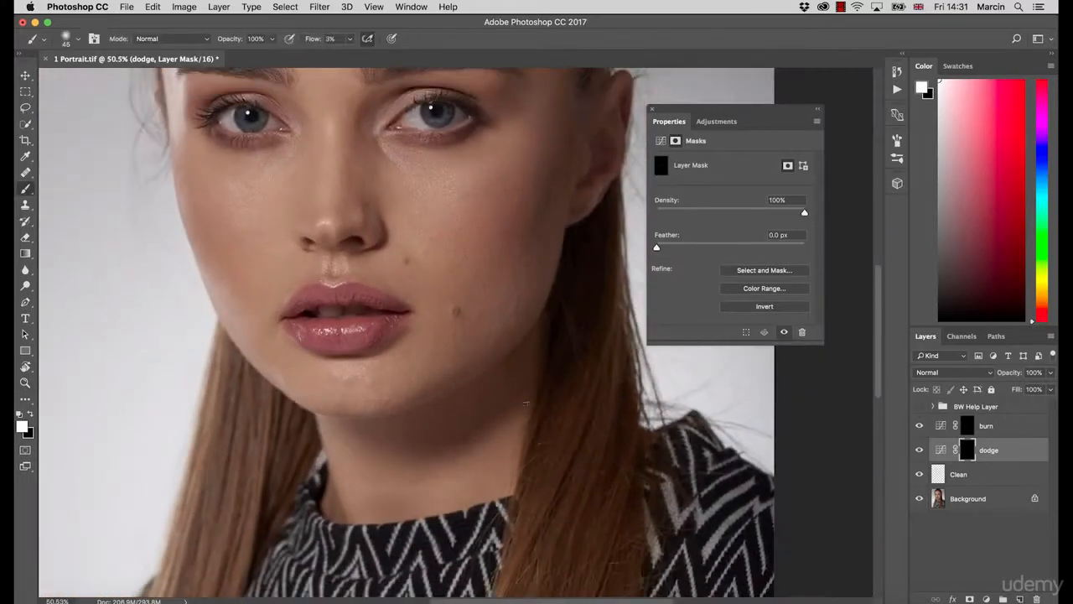
left_click(919, 449)
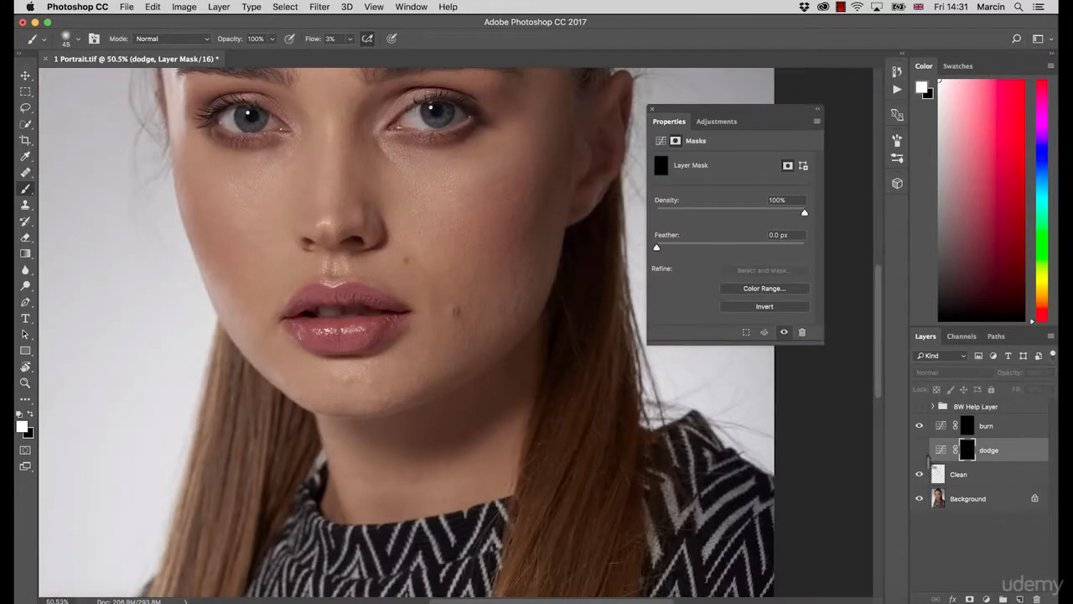
left_click(919, 450)
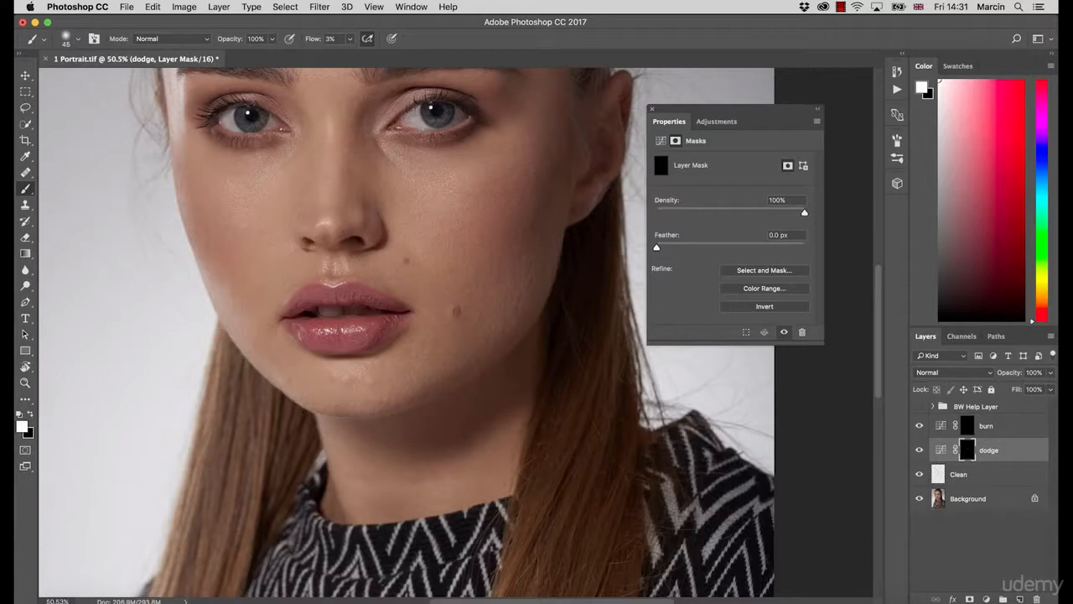
Darken light patches on the lower cheek by brushing white on the burn mask with a 35 px brush
key("ctrl+space")
left_click_drag(475, 292, 519, 315)
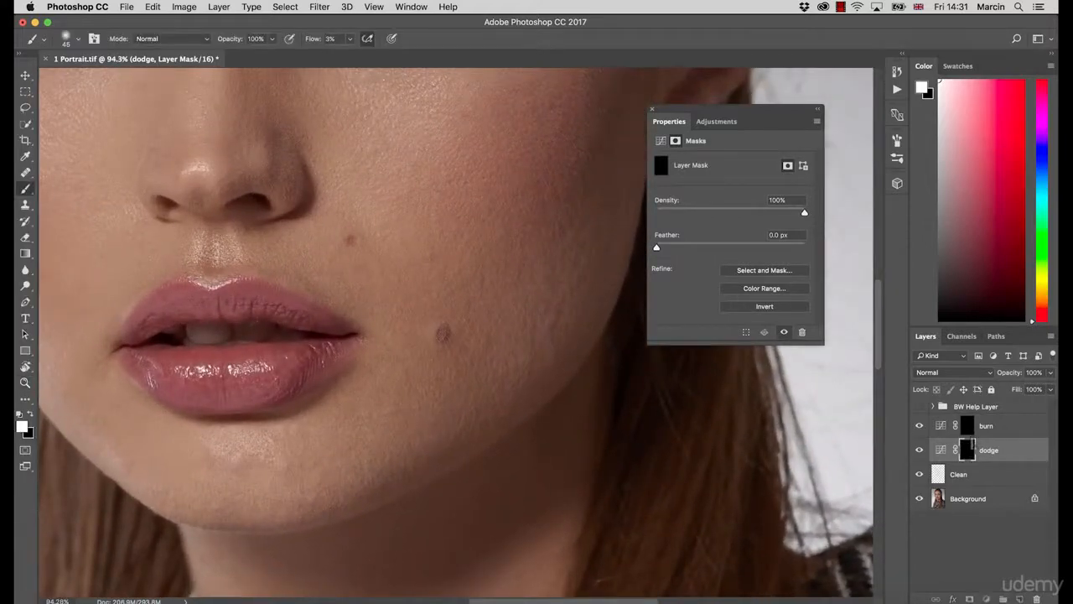
left_click(966, 426)
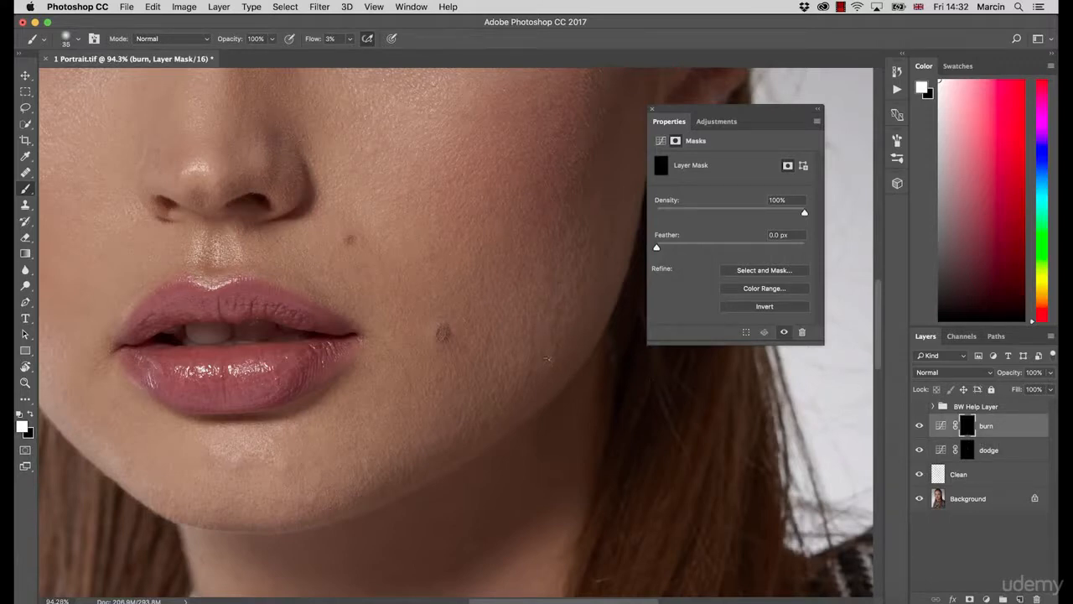
key("bracketleft")
Lighten small cheek patches on the dodge mask with a 25 px brush, and check the face with the BW Help Layer group
left_click(955, 459)
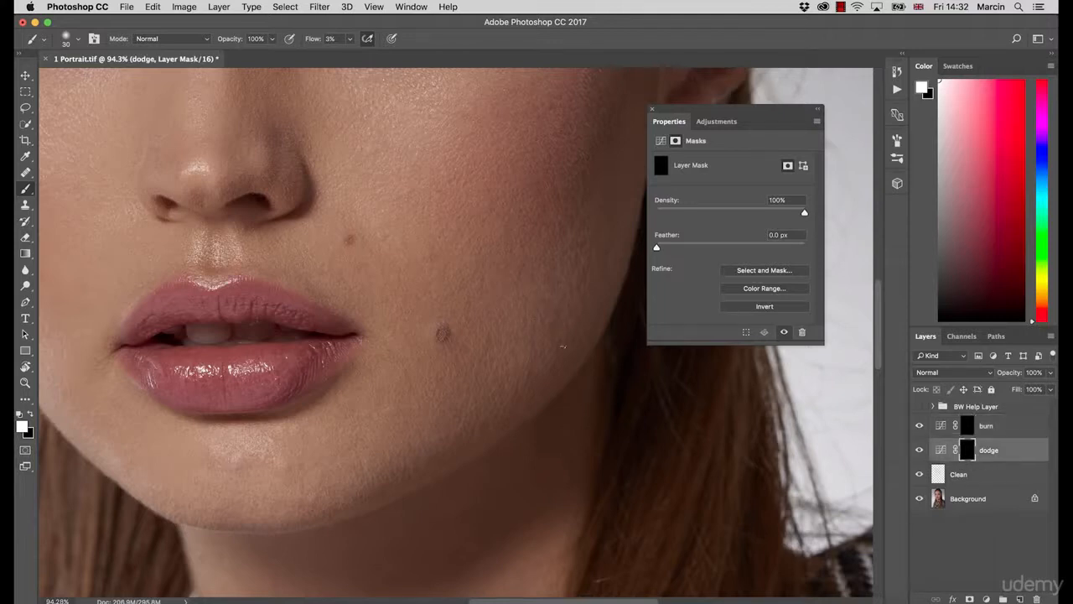
key("bracketleft")
left_click_drag(446, 363, 377, 364)
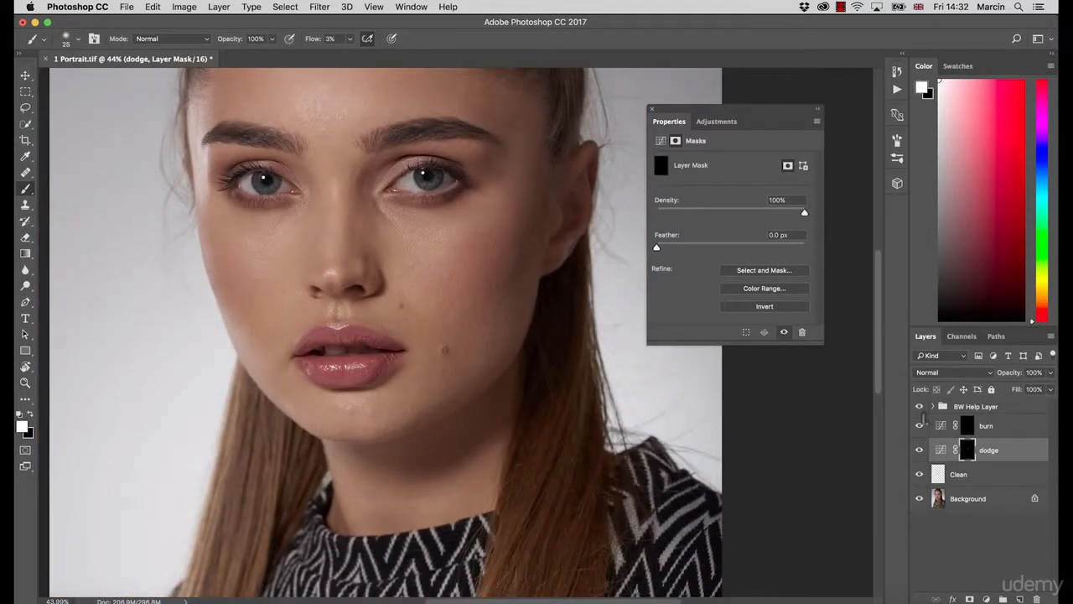
left_click(919, 405)
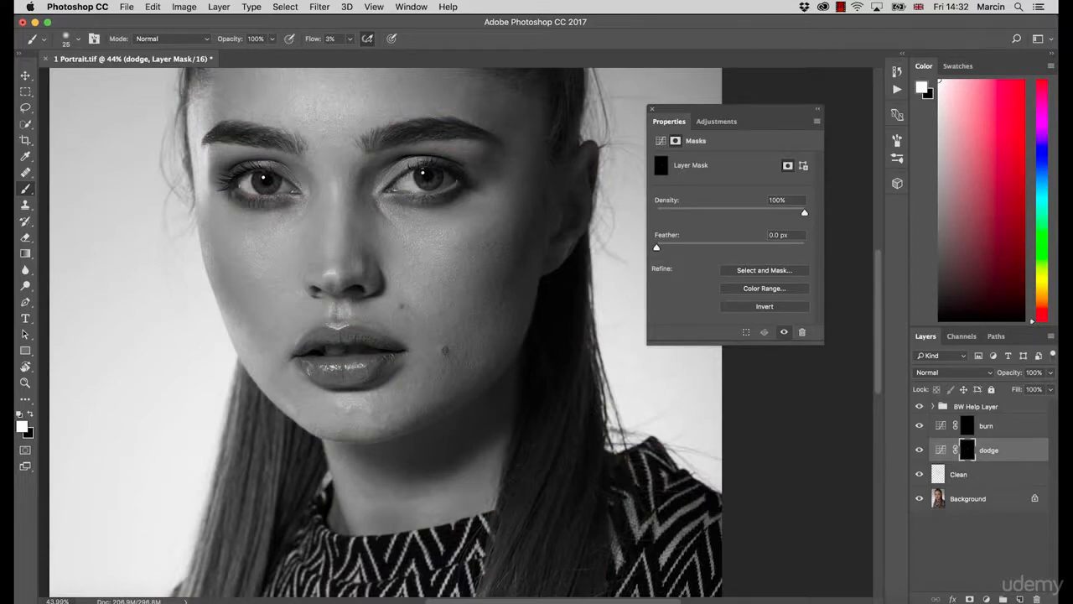
left_click(919, 406)
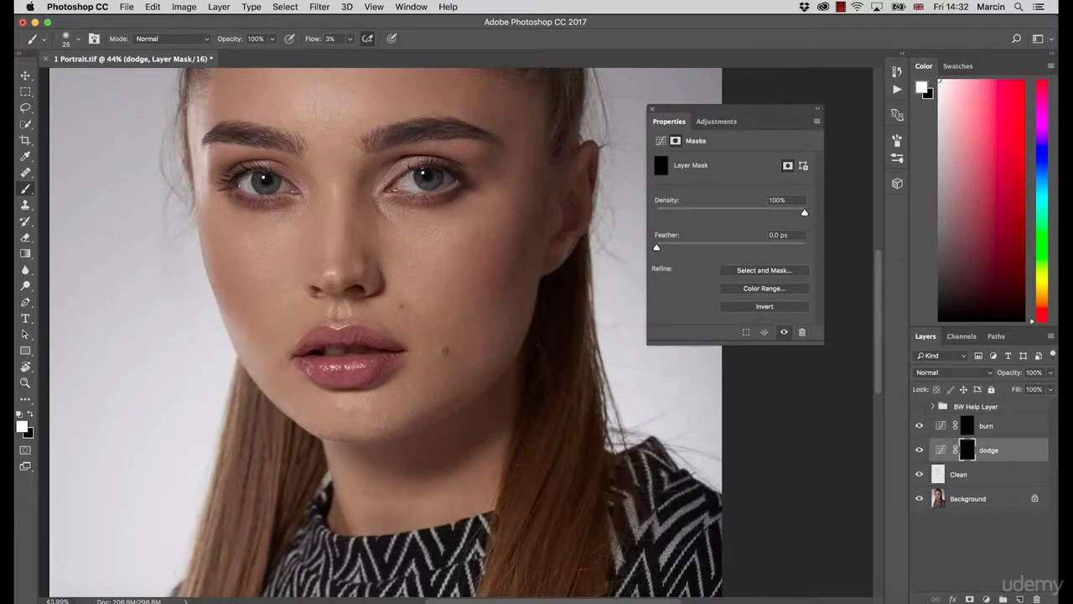
Set the brush to 100% flow and 40 px, and paint a white vertical test stroke over the cheek on the dodge mask
key("z")
left_click_drag(411, 294, 586, 352)
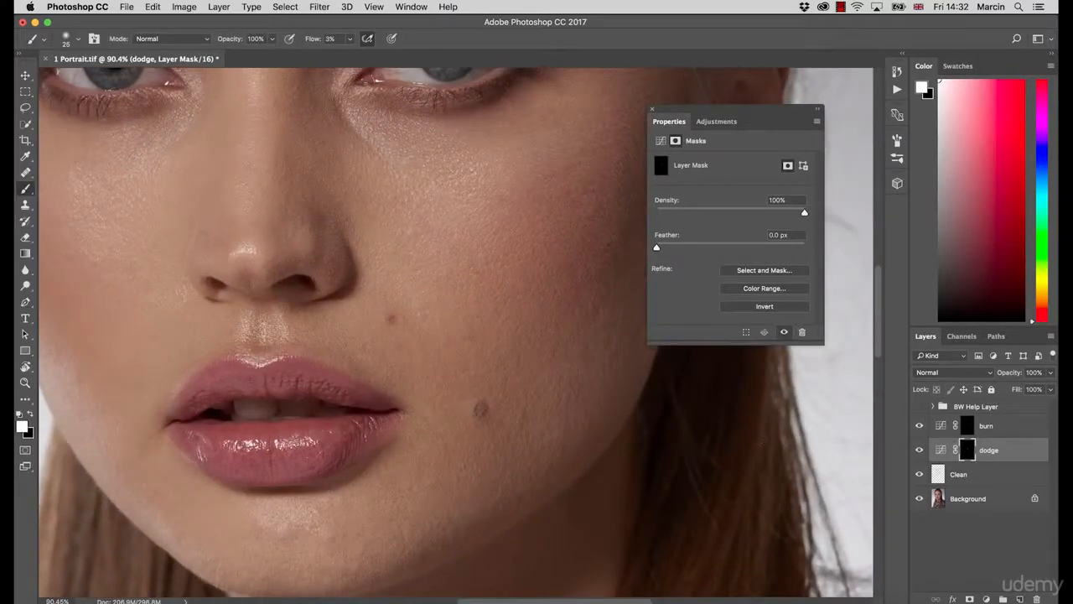
left_click_drag(316, 49, 339, 47)
key("bracketright")
key("bracketright")
left_click_drag(512, 310, 514, 253)
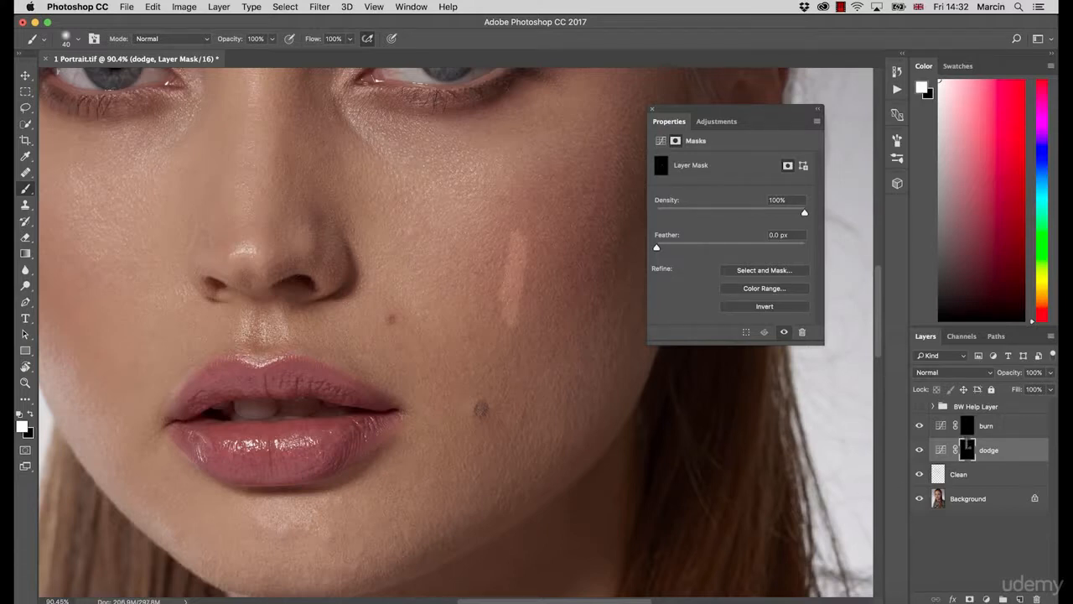
Paint a white vertical stroke on the burn mask right beside the brightened stroke on the cheek
left_click(966, 425)
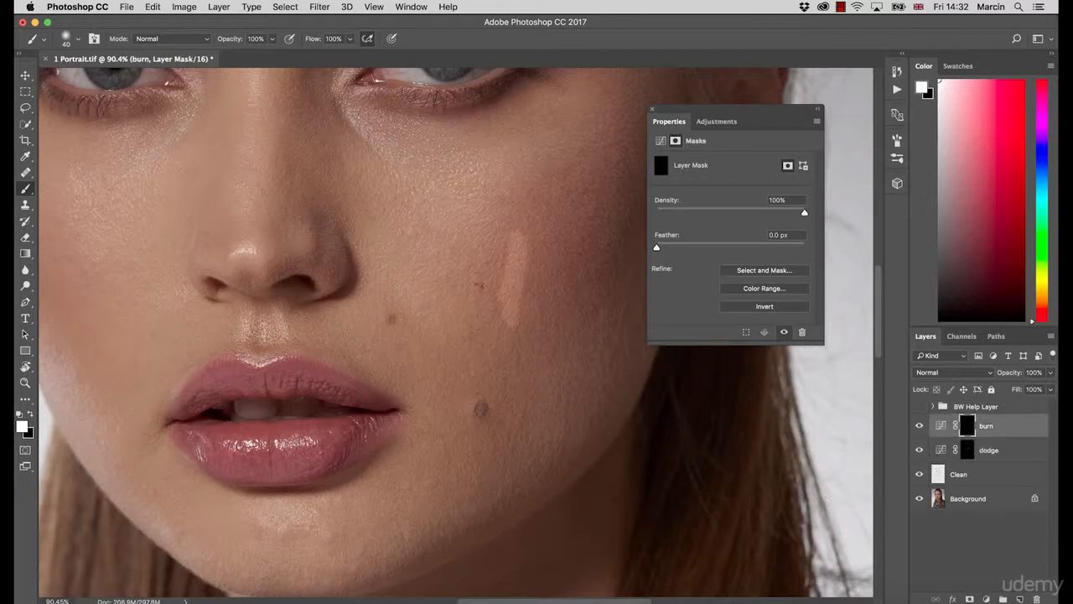
mouse_move(534, 283)
left_mouse_down()
mouse_move(534, 299)
mouse_move(549, 289)
left_mouse_up()
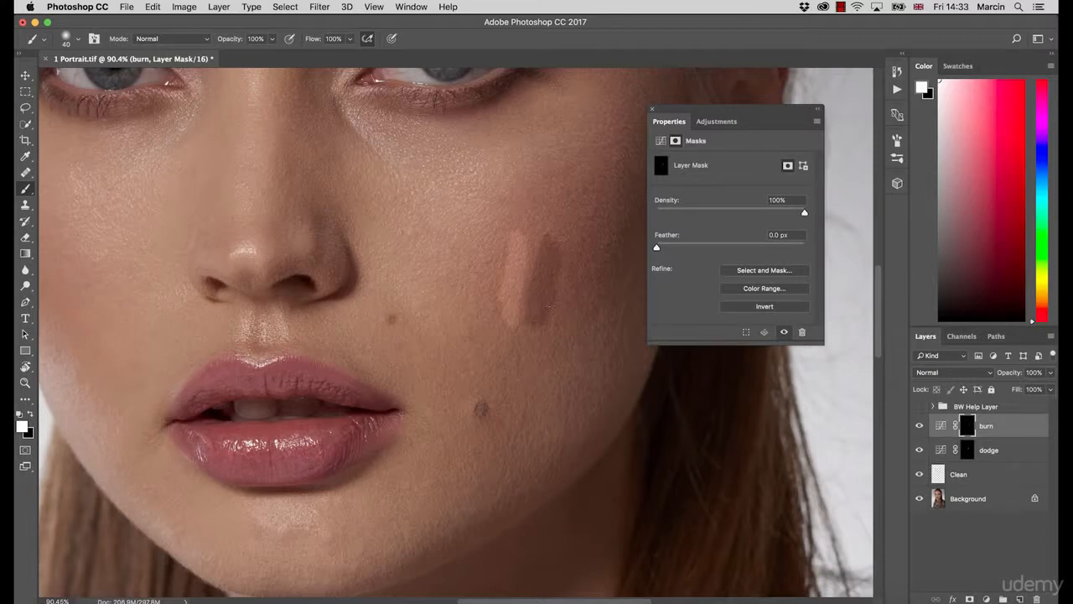
left_click_drag(553, 234, 541, 322)
Undo the test strokes on the cheek and delete the burn and dodge layers
key("super+alt+z")
key("super+alt+z")
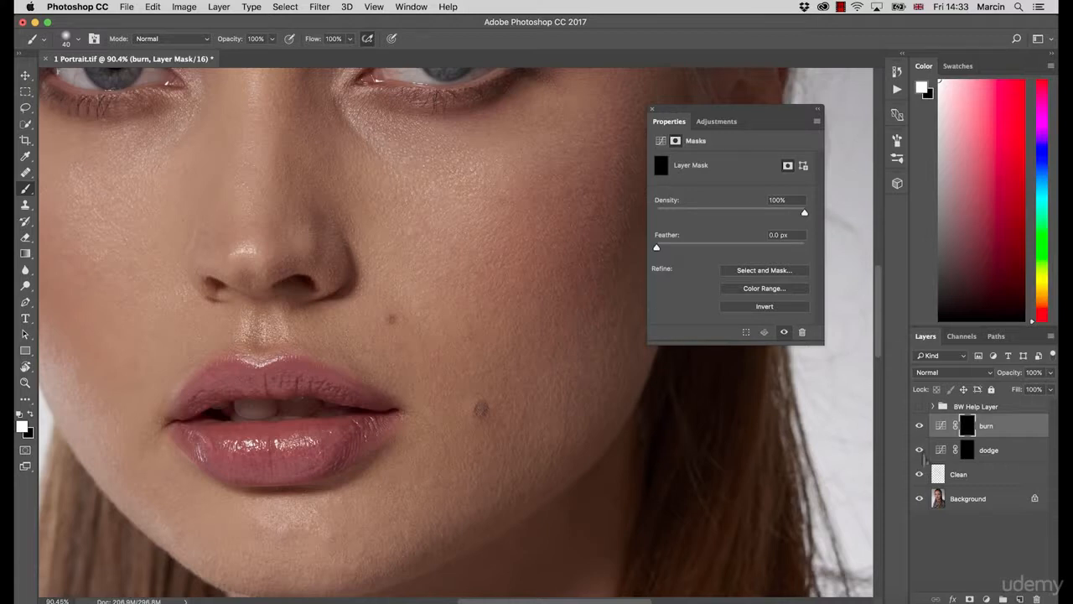
key("BackSpace")
key("BackSpace")
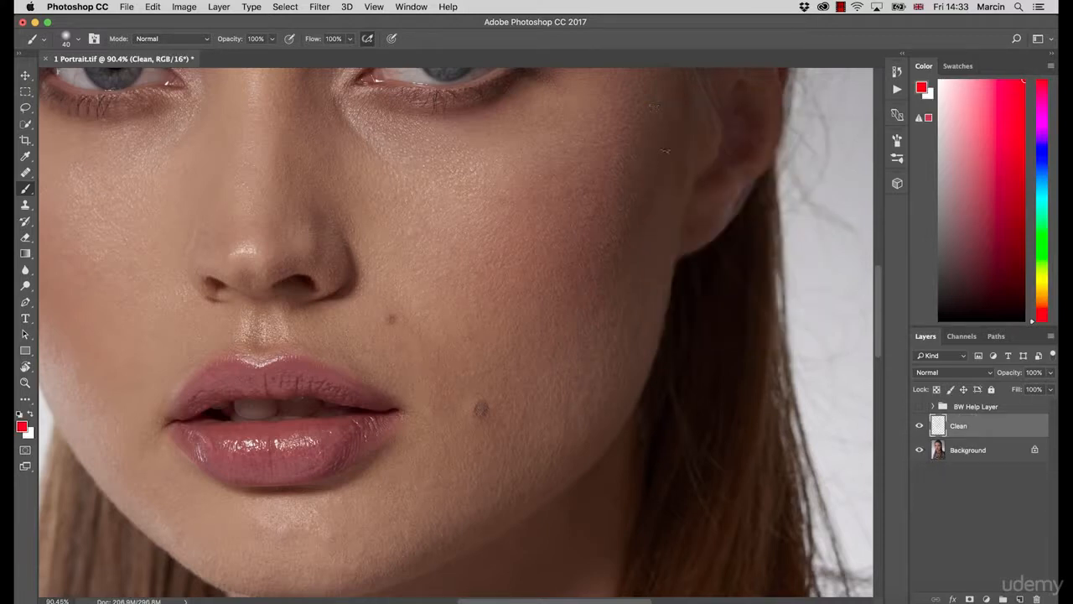
Add a Curves adjustment layer above the Clean layer and raise the middle of its curve to brighten the portrait
left_click(986, 598)
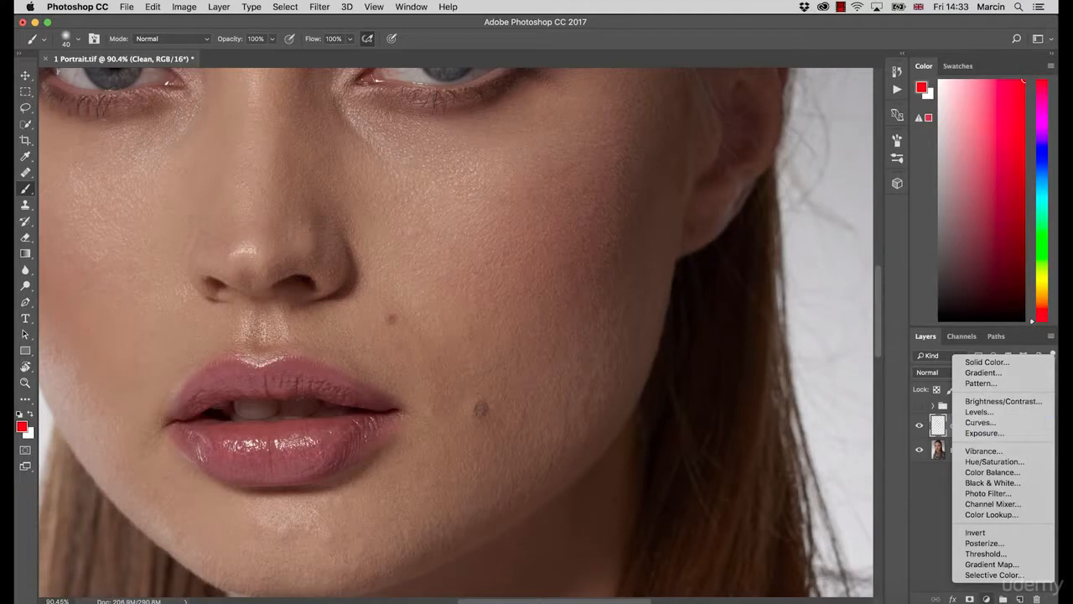
left_click(980, 421)
mouse_move(755, 238)
left_mouse_down()
mouse_move(752, 222)
mouse_move(757, 230)
left_mouse_up()
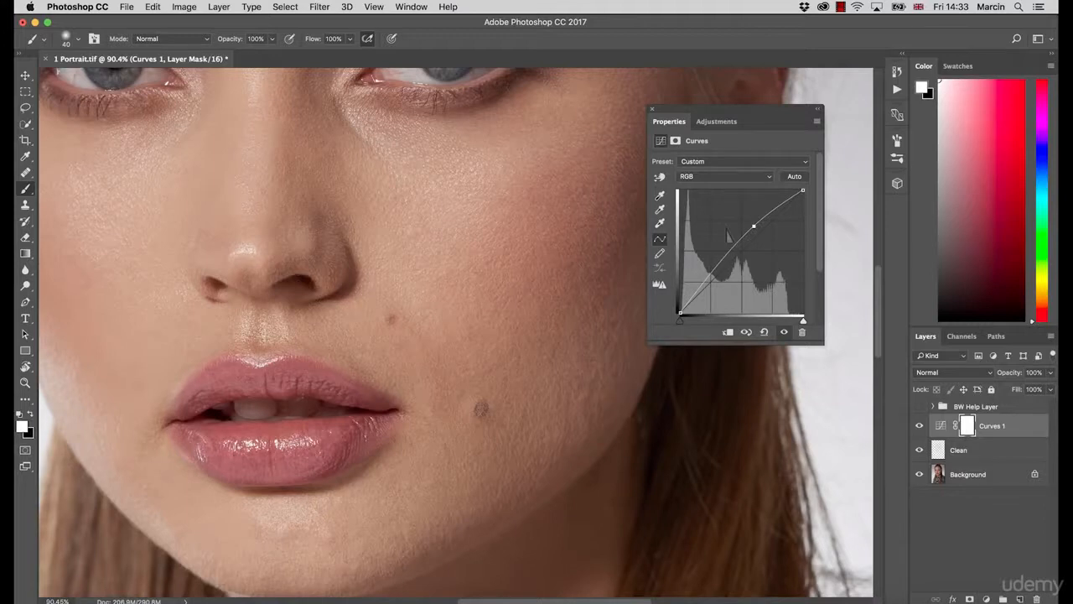
Rename the new Curves layer dodge and switch its visibility off and on to compare the brightening
left_click(998, 434)
double_click(981, 425)
type("dodge")
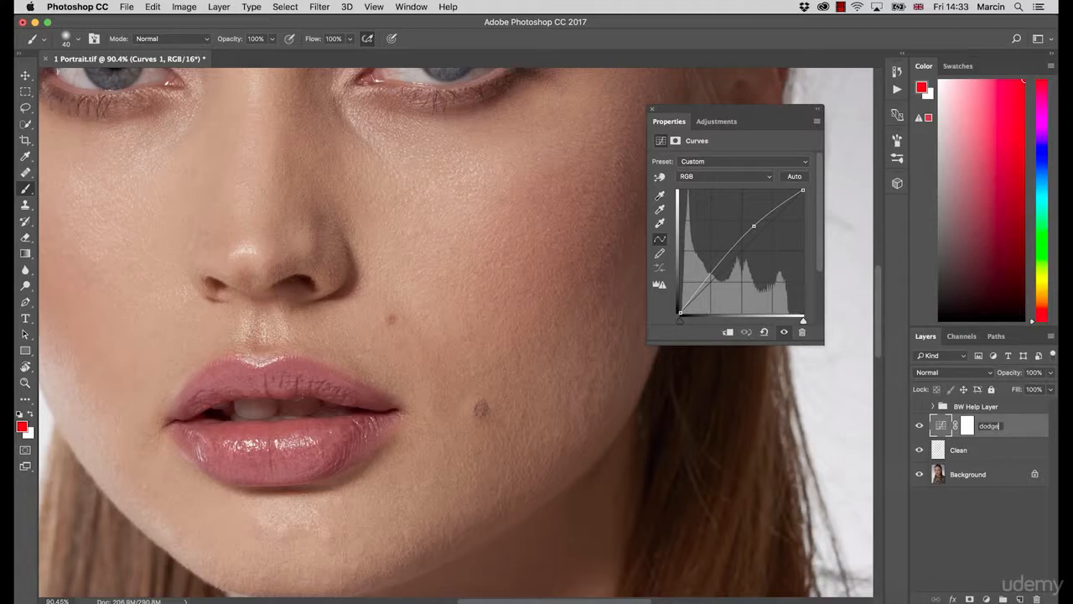
key("Return")
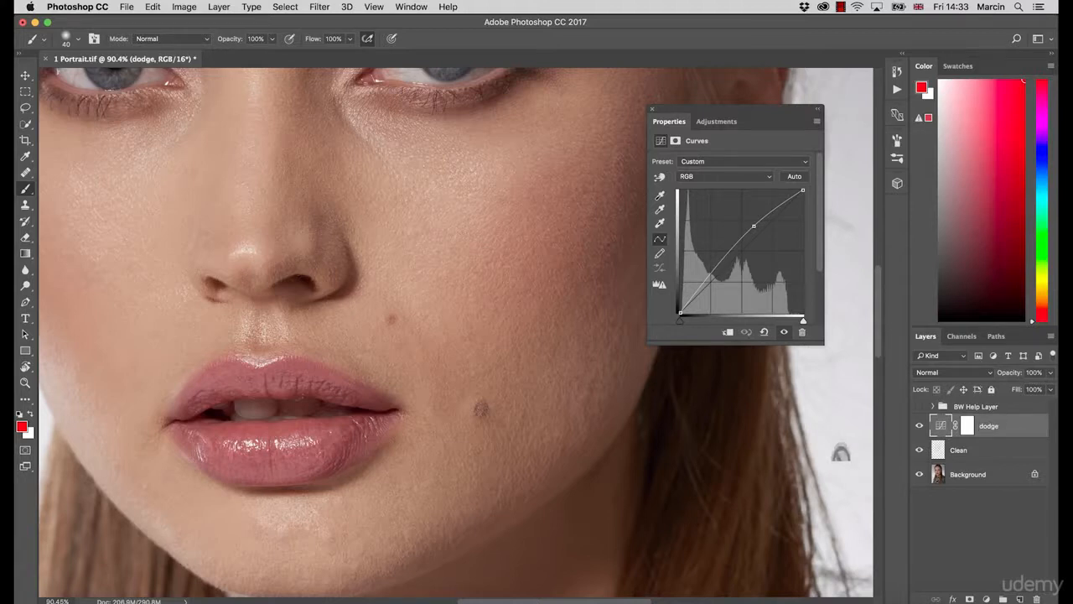
left_click(919, 425)
left_click(919, 425)
Add a Hue/Saturation adjustment layer above the dodge layer and set its saturation to -9
left_click(987, 599)
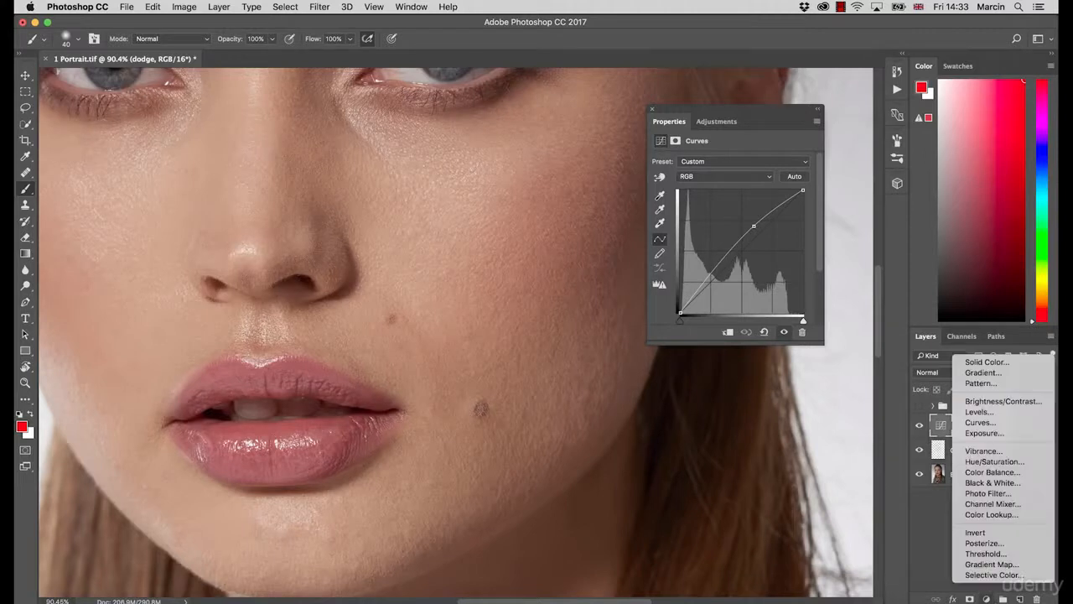
left_click(994, 461)
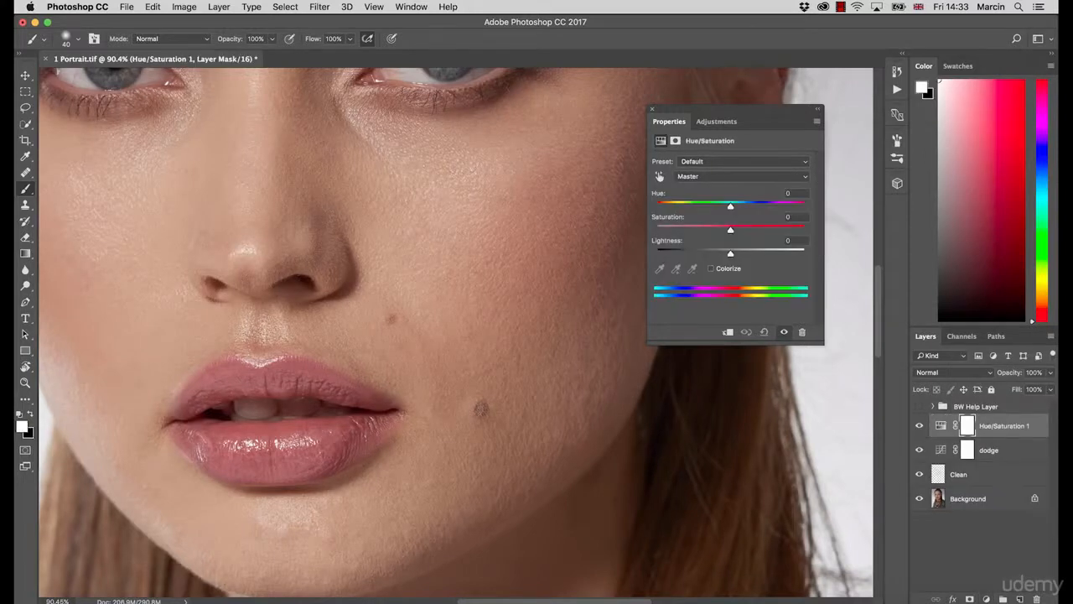
left_click_drag(730, 229, 724, 228)
Rename the Hue/Saturation layer Destaurate
left_click(1004, 428)
double_click(999, 426)
type("Destaurate")
key("Return")
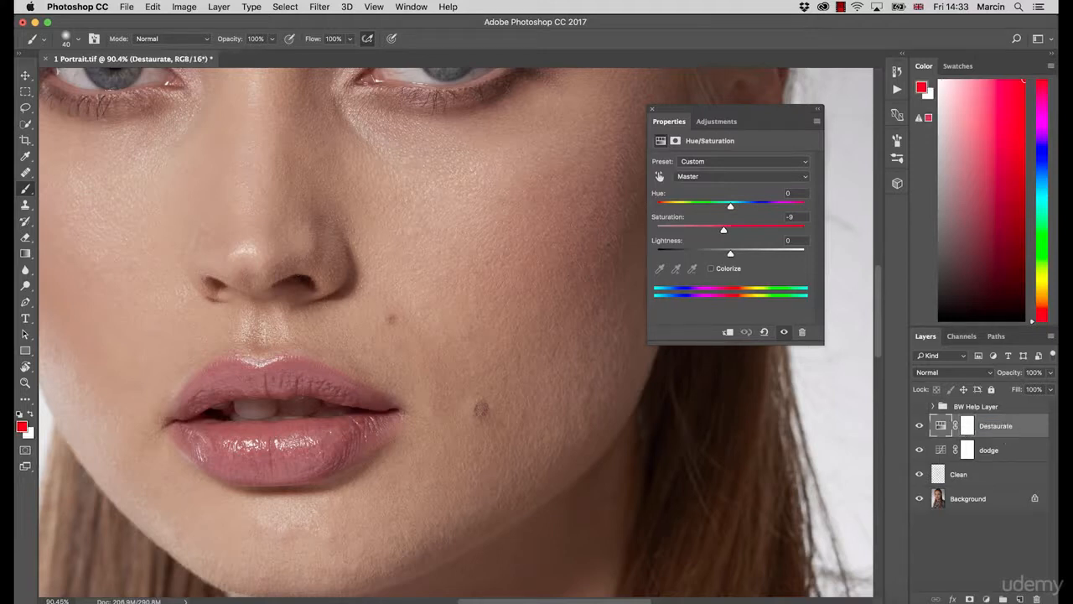
Hide the Destaurate layer and select the dodge layer
left_click(920, 426)
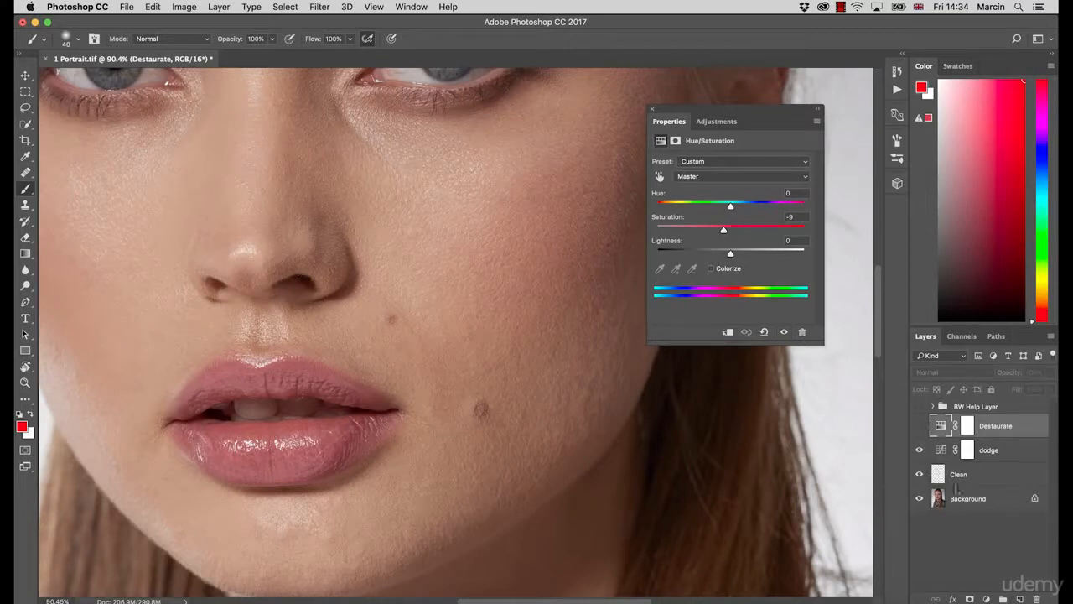
left_click(1005, 457)
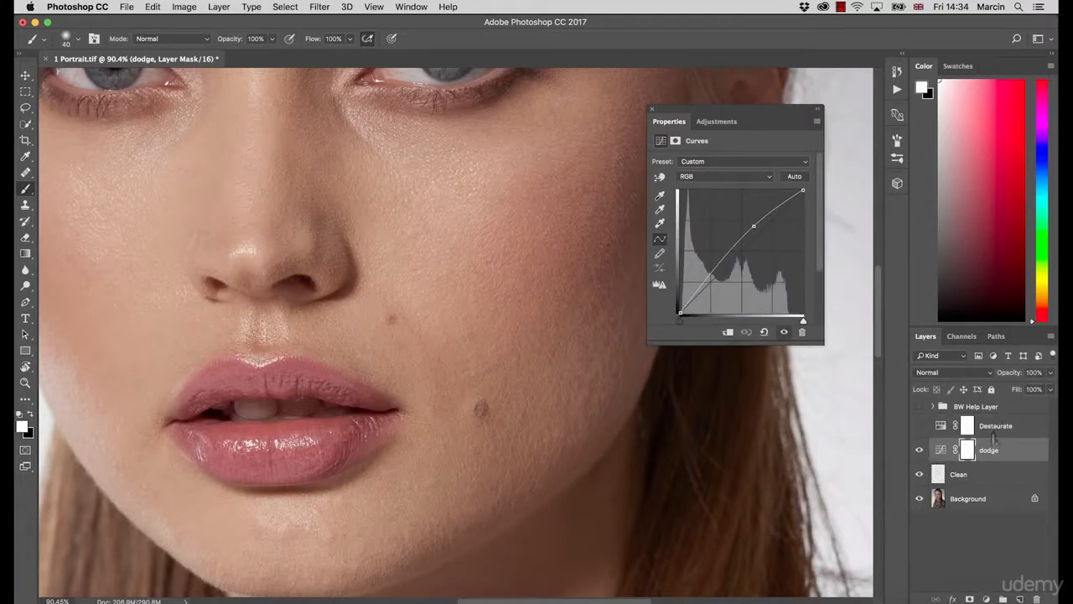
Group the Destaurate and dodge layers under the name Dodge and give the group a black layer mask
left_click(995, 429, "shift")
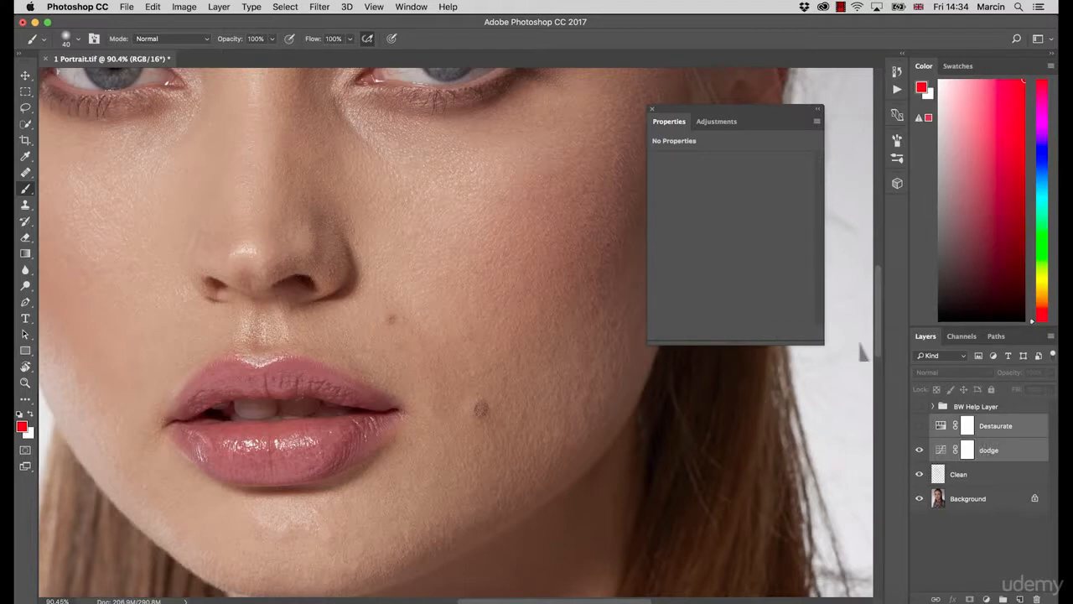
key("super+g")
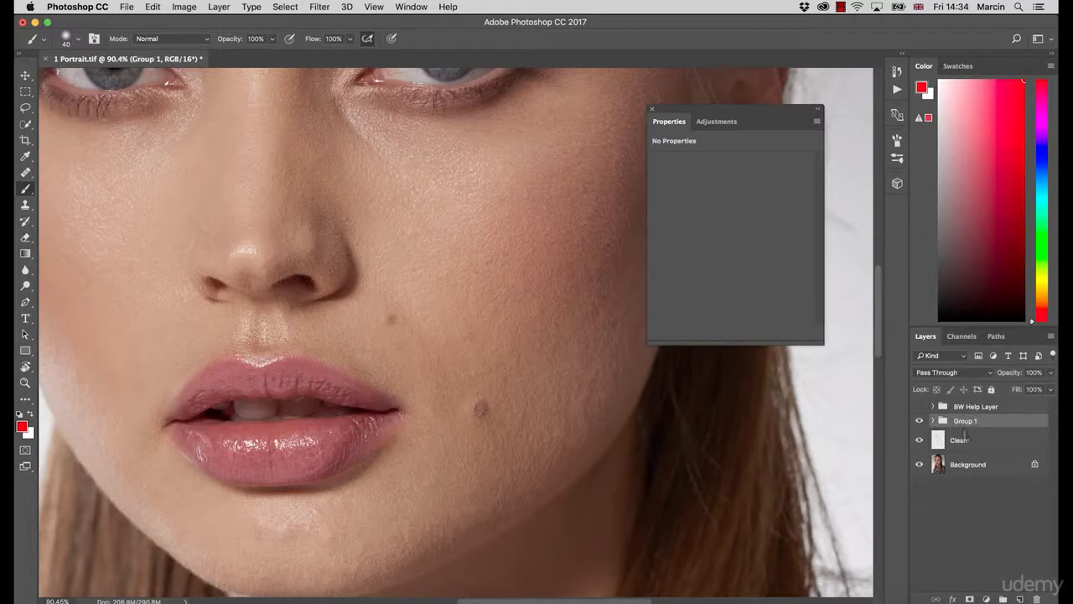
double_click(966, 421)
type("Dodge")
key("Return")
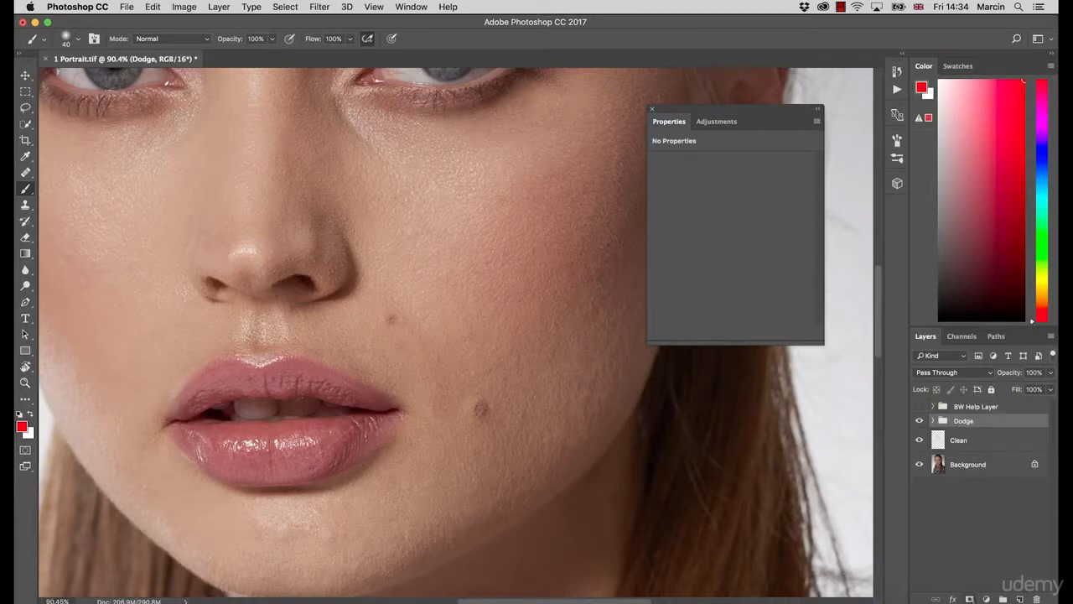
left_click(969, 599)
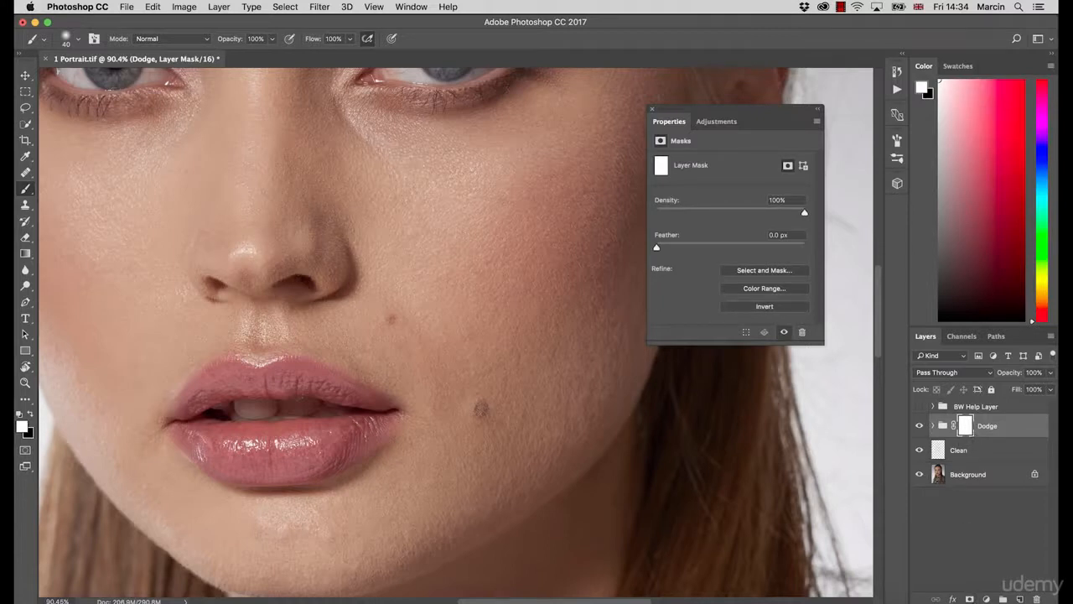
key("super+i")
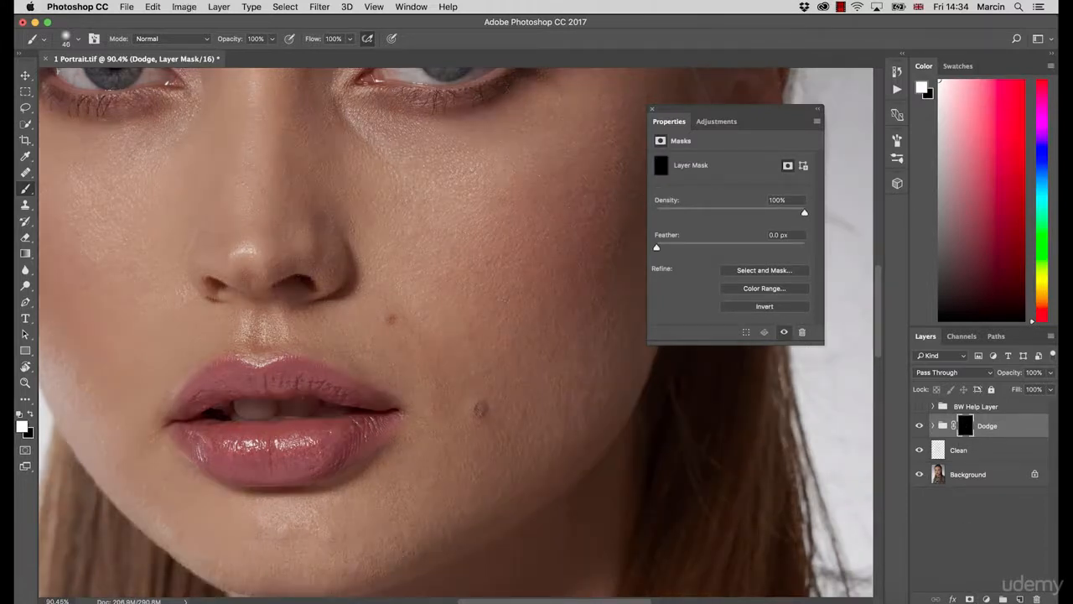
Enlarge the brush to 100 and paint white on the Dodge group's mask over the cheek beside the nose
key("bracketright")
key("bracketright")
key("bracketright")
mouse_move(533, 218)
left_mouse_down()
mouse_move(516, 316)
mouse_move(547, 214)
mouse_move(524, 202)
mouse_move(493, 281)
left_mouse_up()
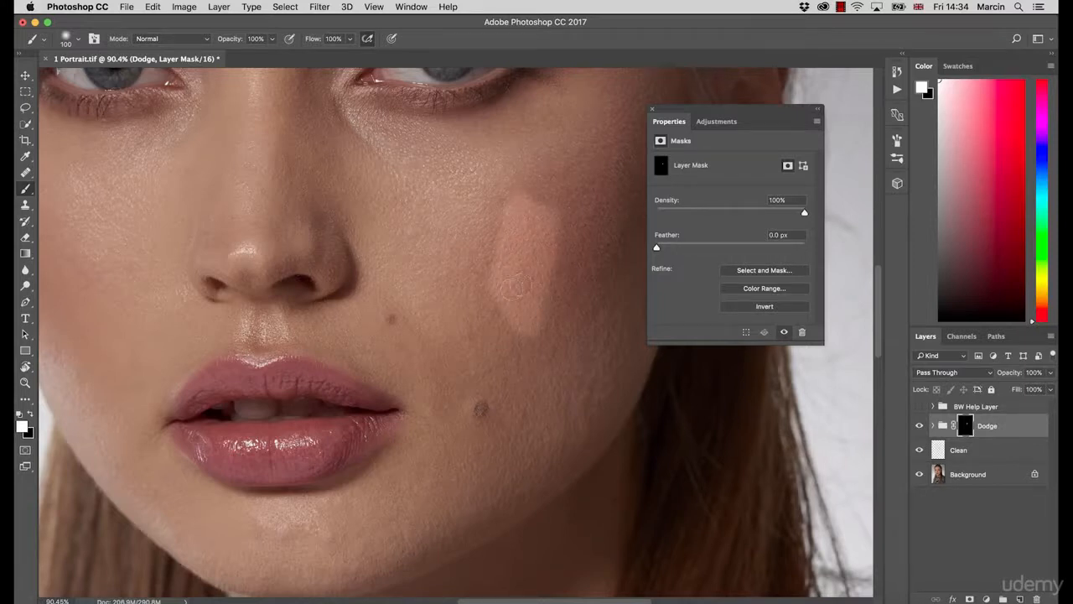
Show the Destaurate layer inside the Dodge group and fine-tune its saturation
left_click(933, 426)
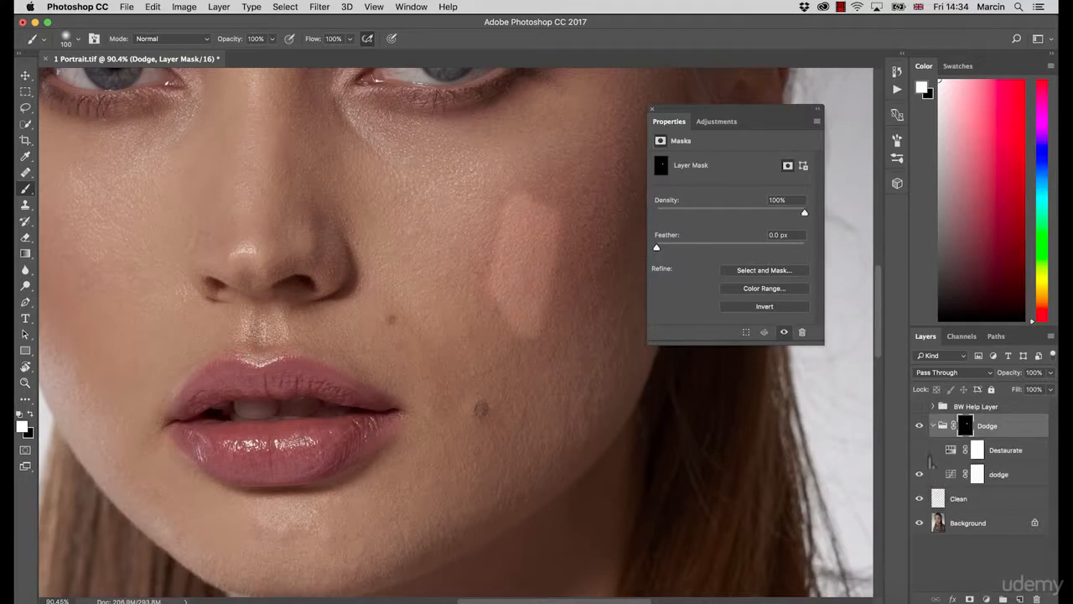
left_click(958, 457)
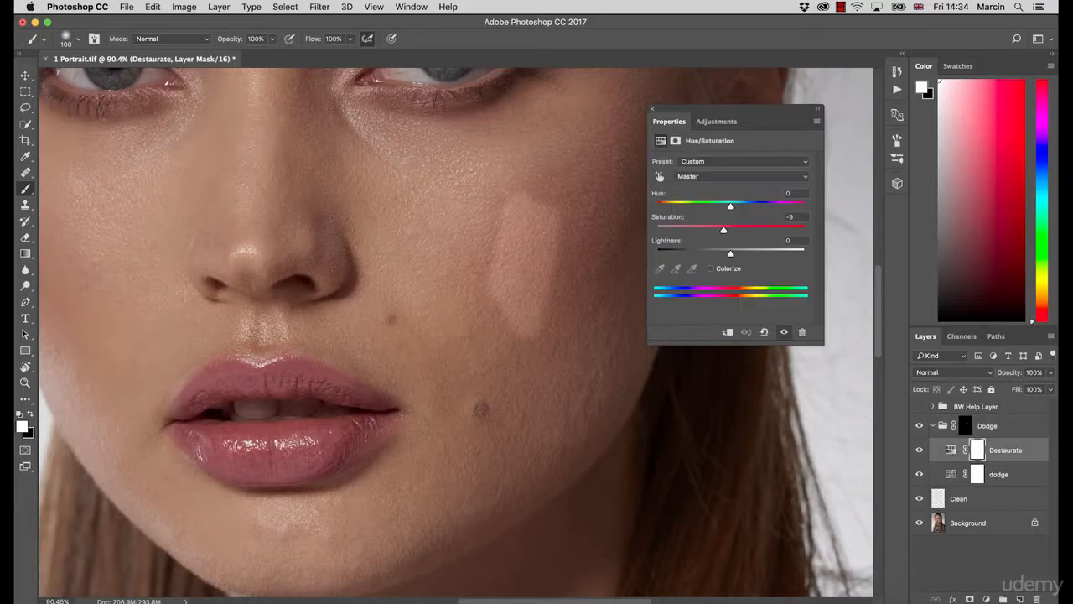
left_click_drag(723, 230, 726, 230)
key("Down")
left_click(651, 108)
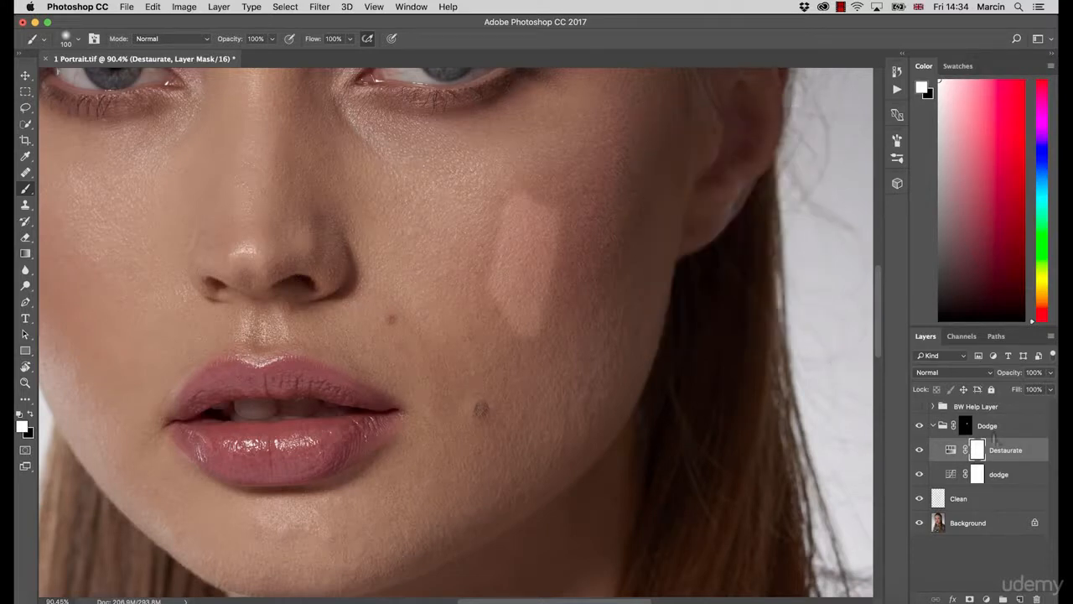
Delete the manually built Dodge group and run the saved Dodge action above the Clean layer
left_click(995, 425)
key("Delete")
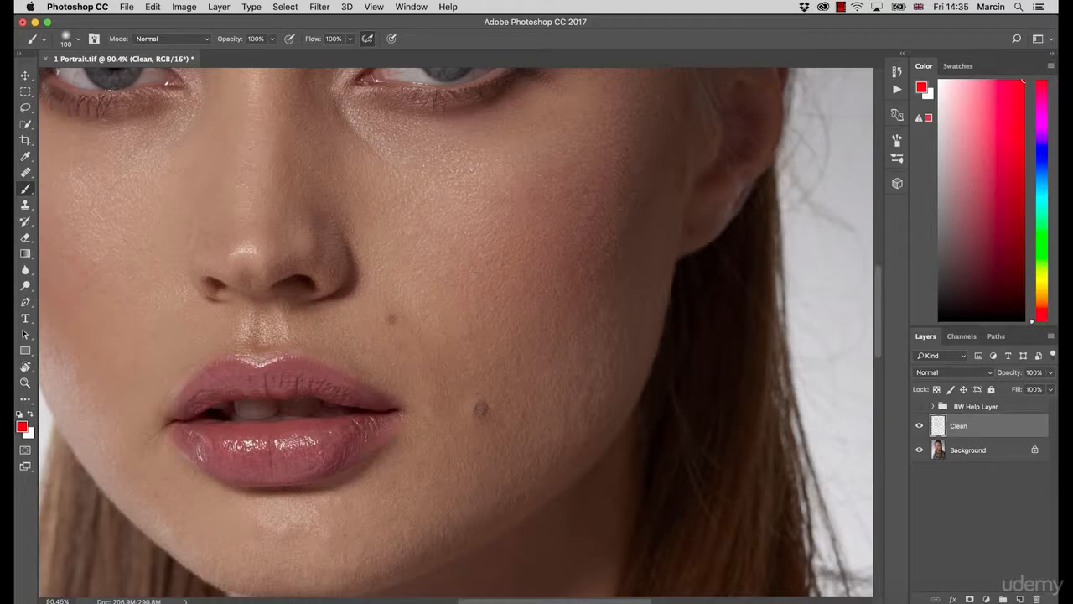
left_click(410, 7)
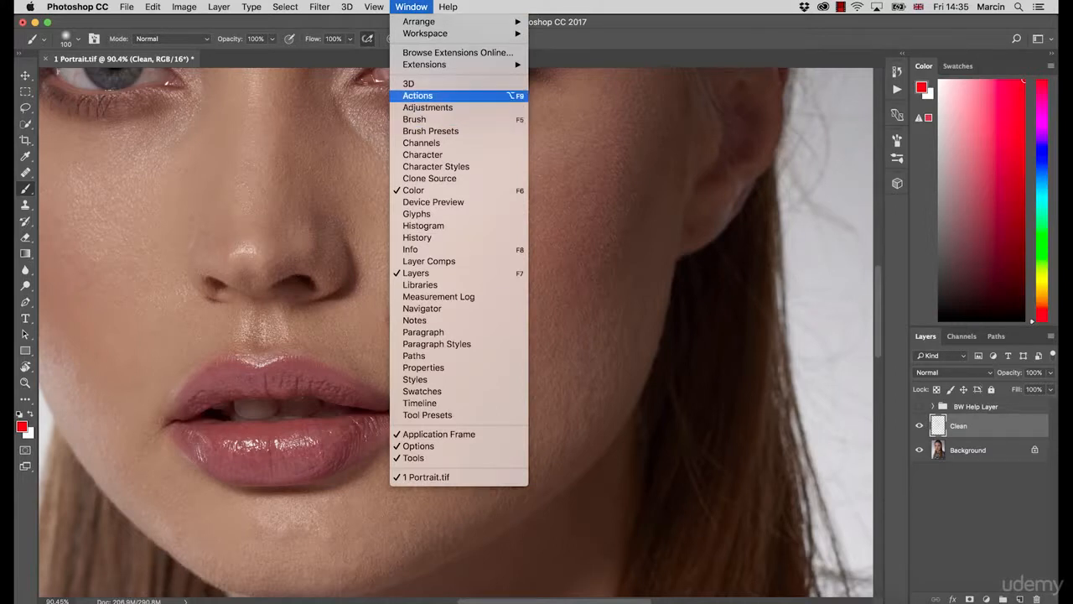
left_click(418, 95)
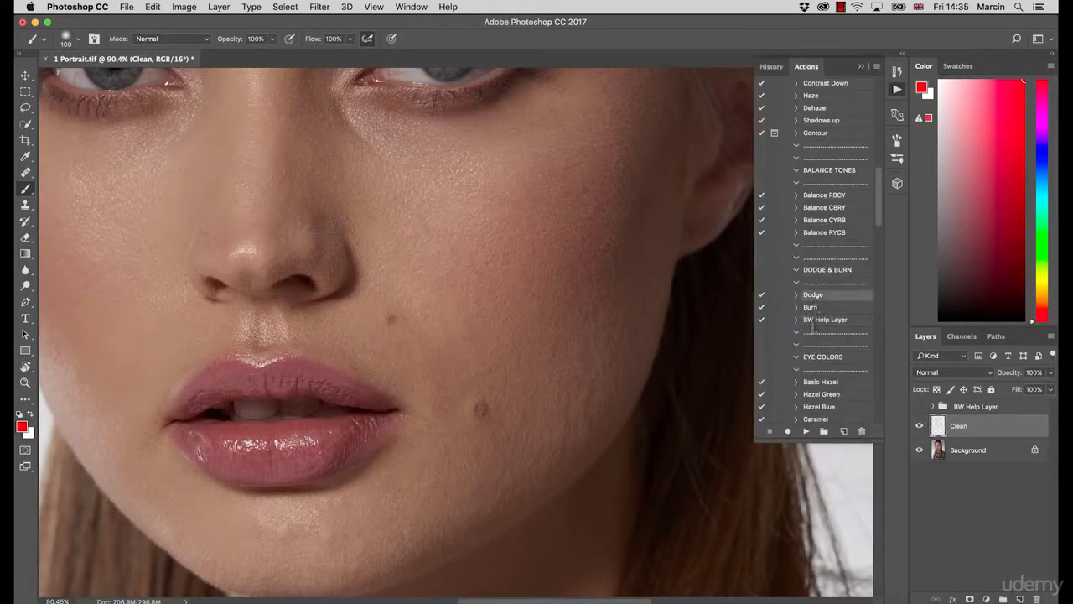
left_click(805, 431)
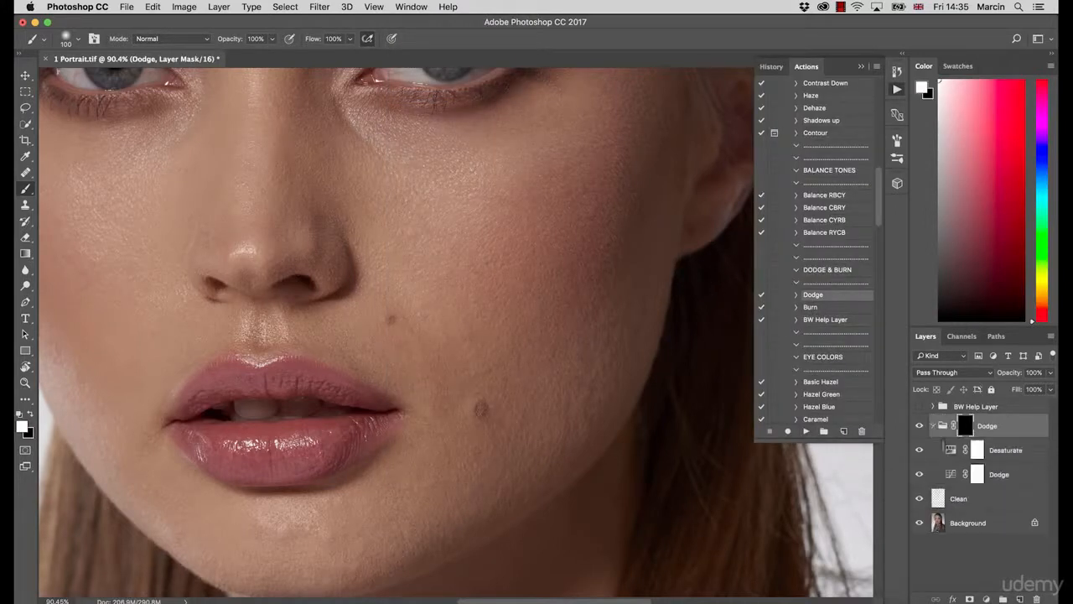
left_click(918, 450)
left_click(933, 426)
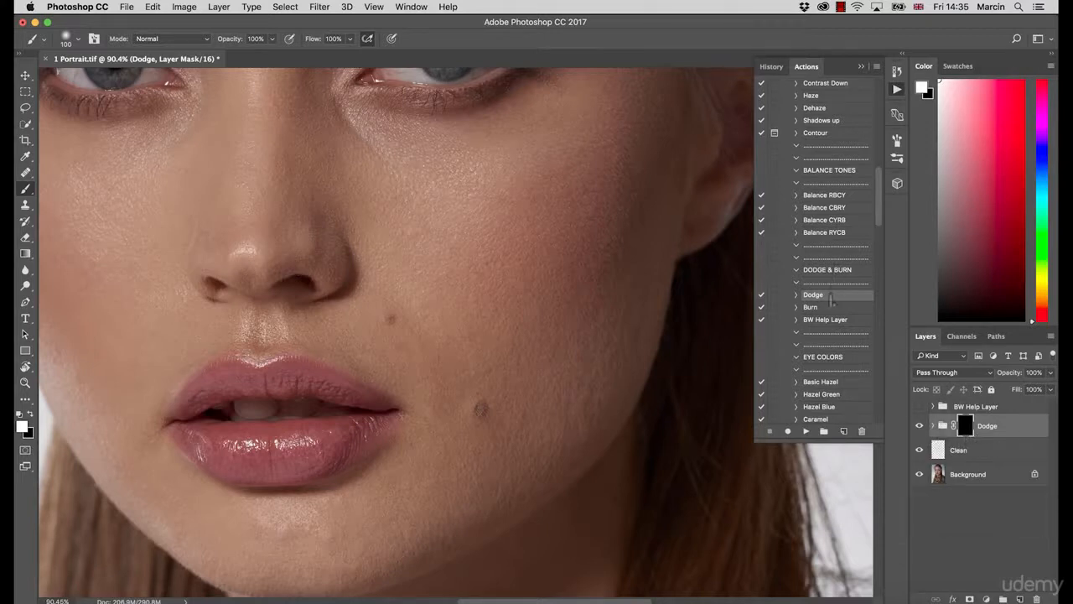
Run the Burn action and paint a white test stroke on the Burn group's mask over the cheek
left_click(826, 307)
left_click(805, 431)
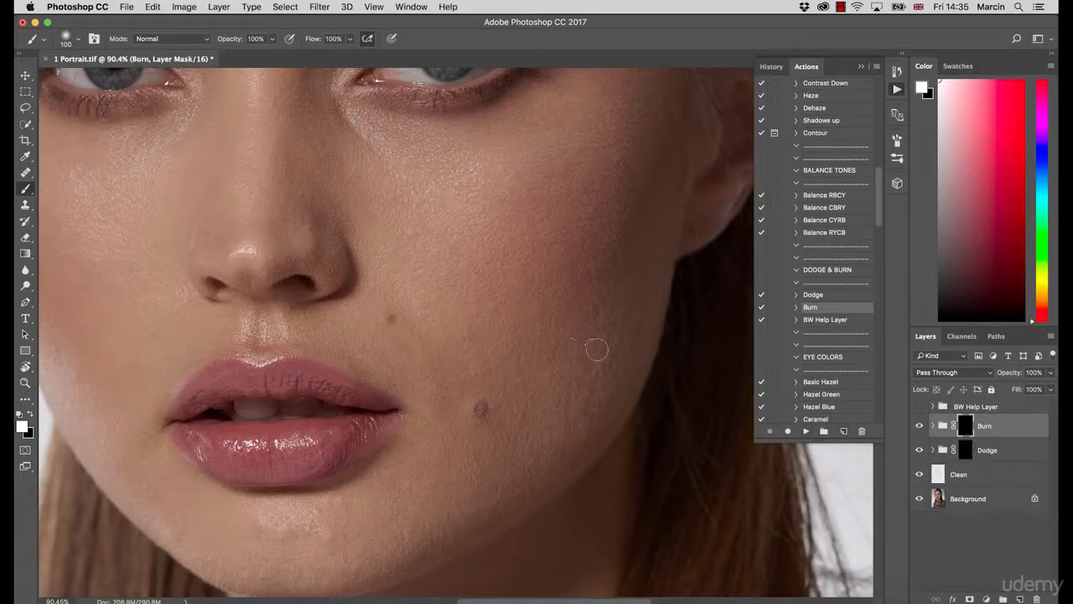
mouse_move(479, 223)
left_mouse_down()
mouse_move(496, 195)
mouse_move(488, 249)
mouse_move(503, 225)
left_mouse_up()
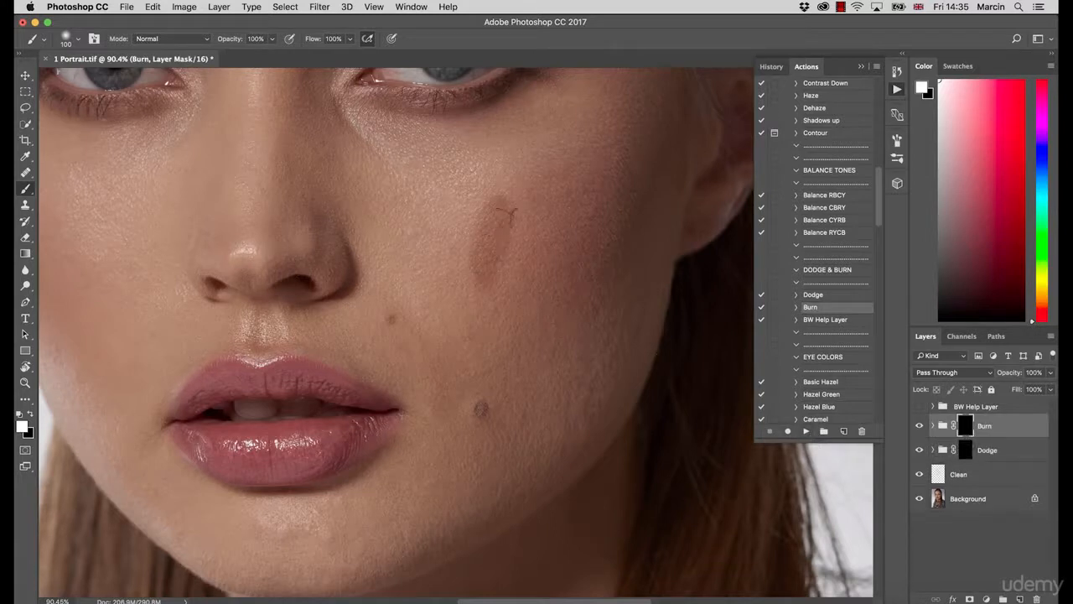
Adjust the saturation of the Saturate layer inside the Burn group and reselect the group's mask
left_click(933, 426)
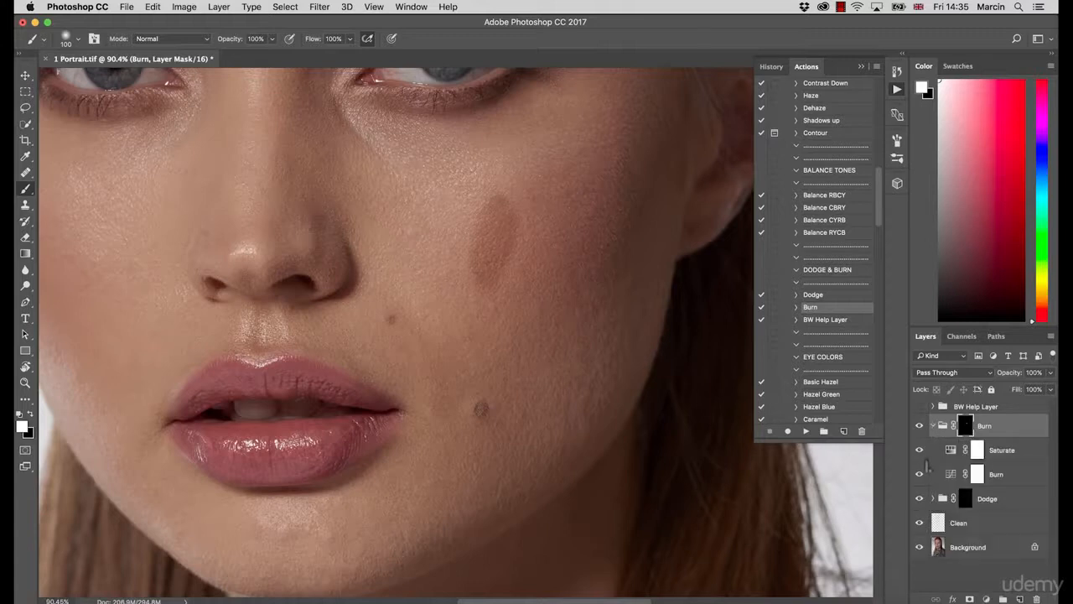
left_click(918, 449)
double_click(956, 457)
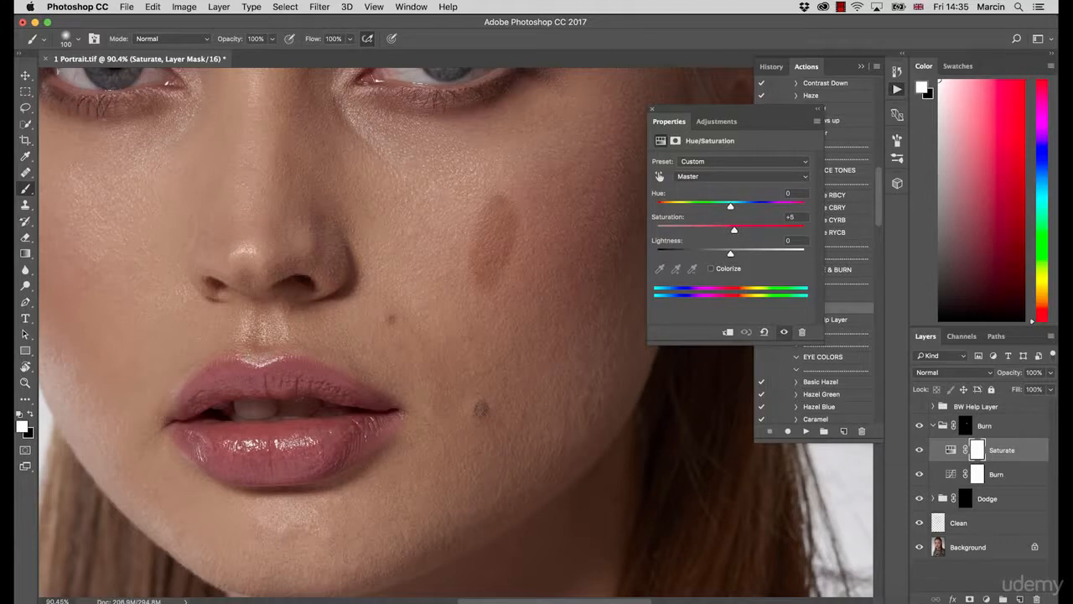
left_click_drag(734, 229, 733, 229)
left_click(629, 158)
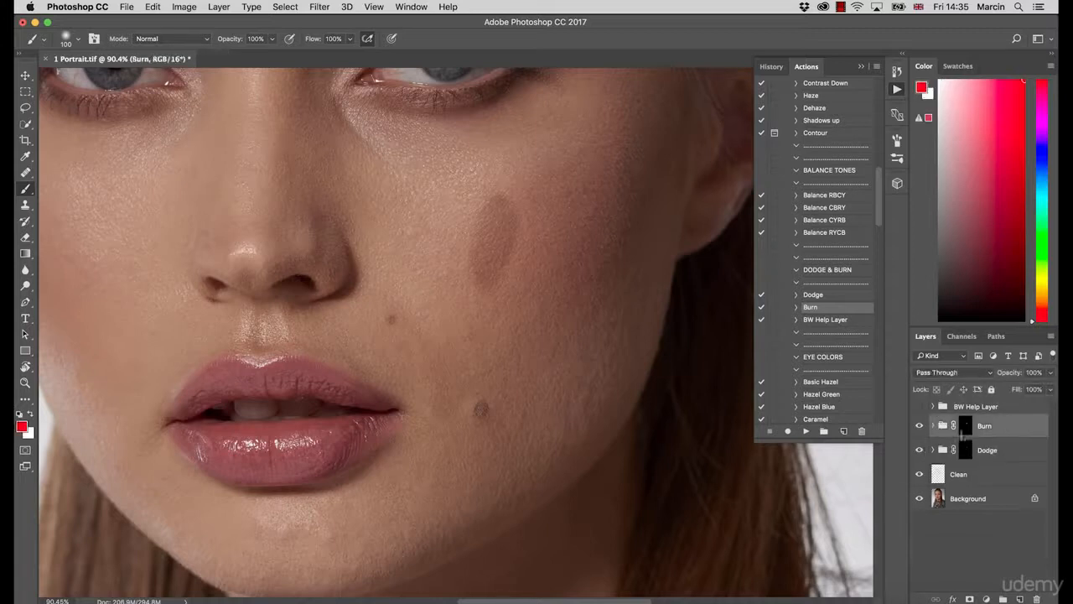
left_click(932, 425)
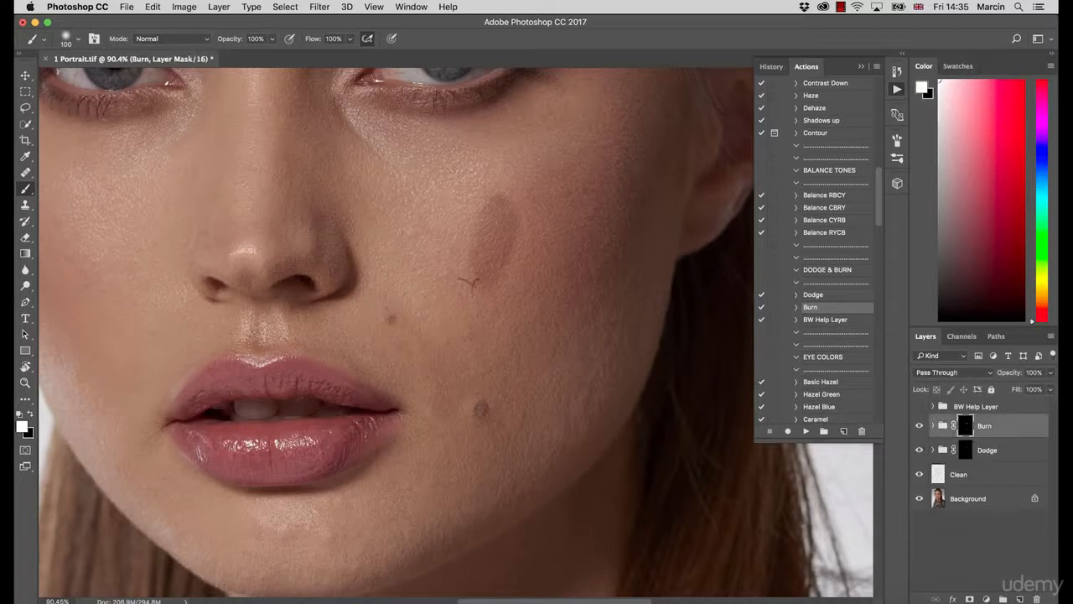
Paint black on the Burn group's mask to erase the cheek test stroke, and undo the extra stroke beside the nose
key("x")
left_click_drag(495, 289, 486, 222)
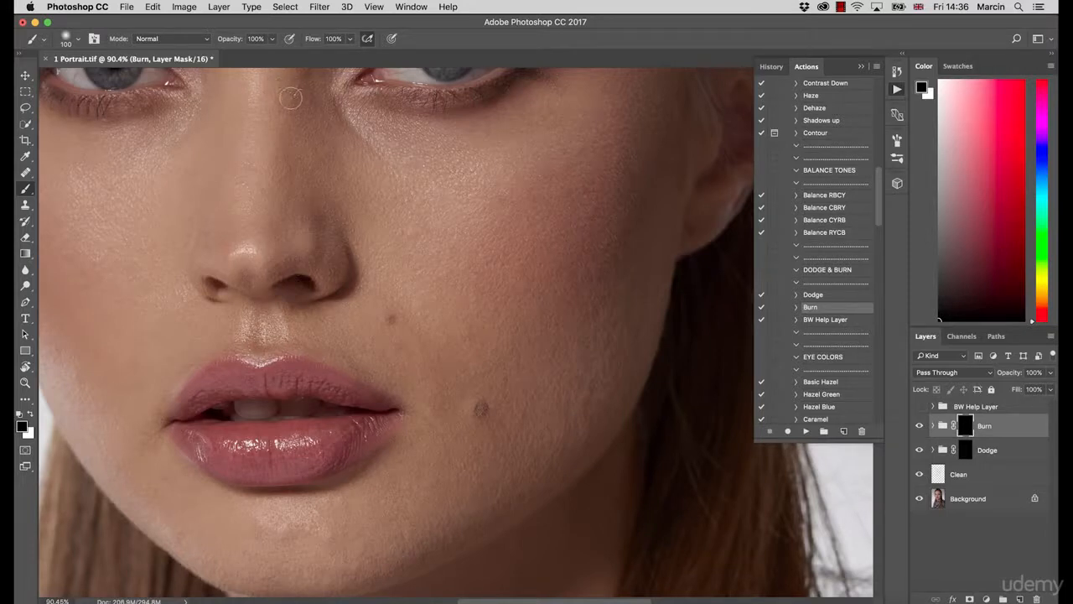
left_click_drag(373, 194, 394, 217)
key("super+z")
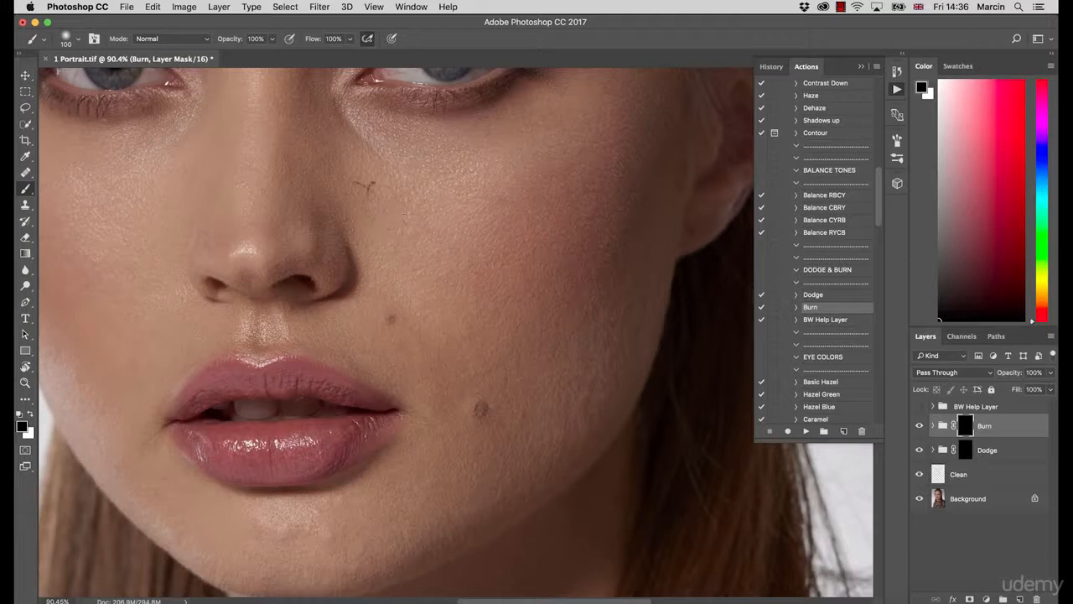